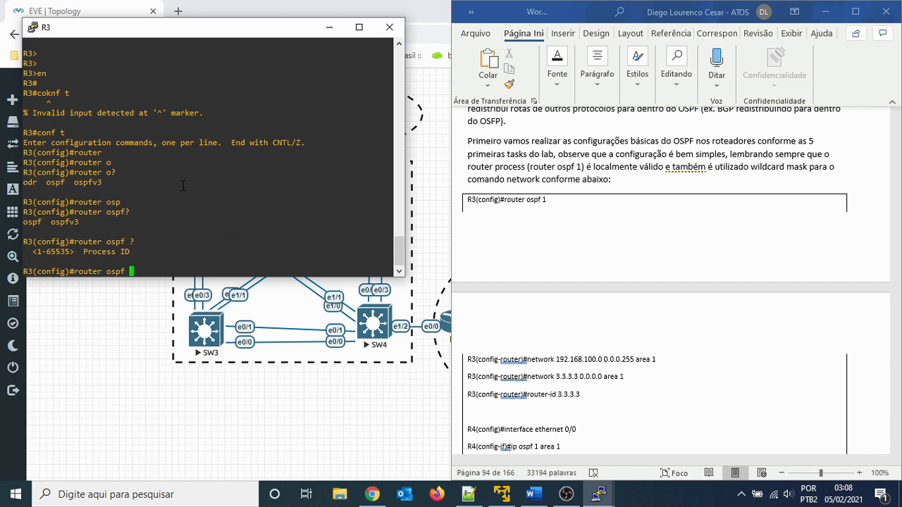
- Start OSPF process 1 on R3 and display the router configuration command help
type("1")
key("Return")
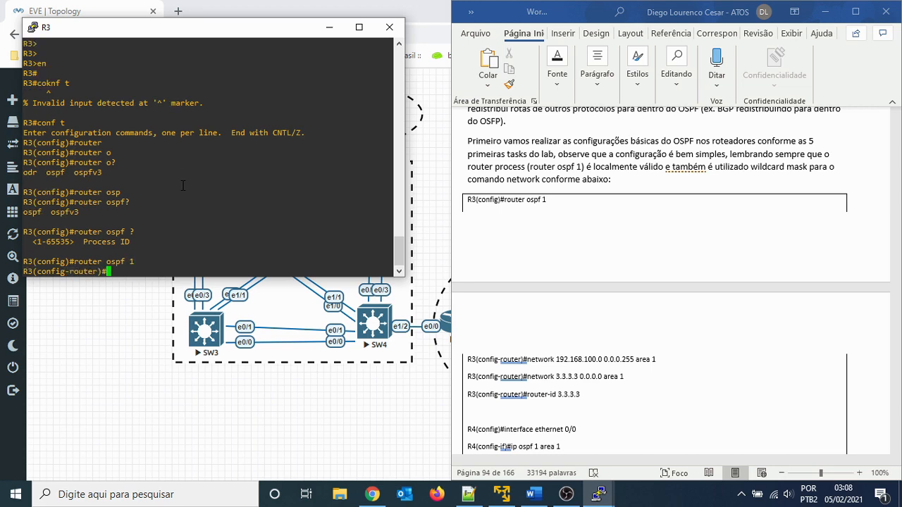
type("?")
key("space")
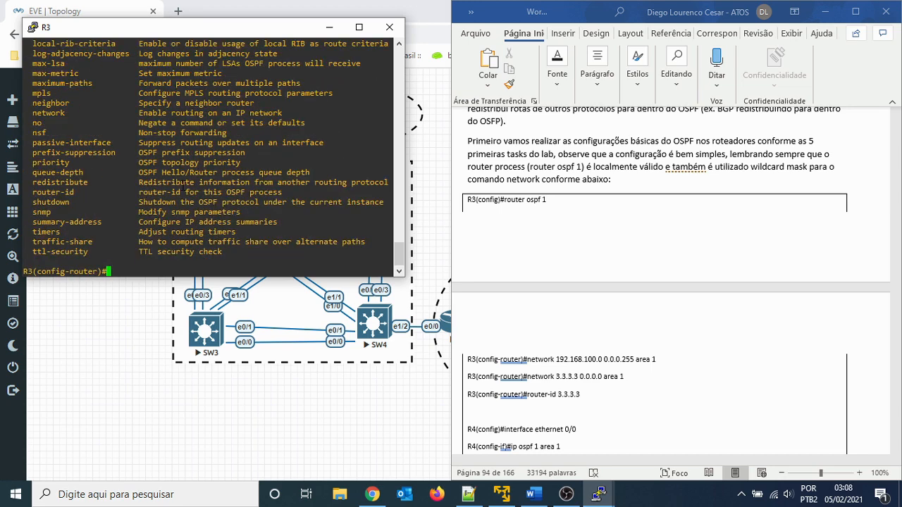
- Advertise network 192.168.100.0 with wildcard mask 0.0.0.255 in OSPF area 1 on R3, checking the syntax help for each argument
type("net")
key("Tab")
type("?")
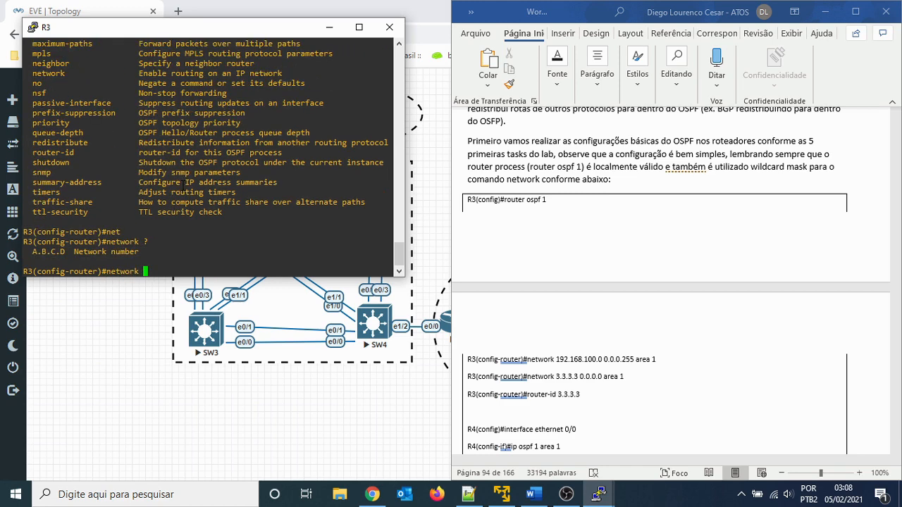
type("192;")
type("168.")
type("100.0 ")
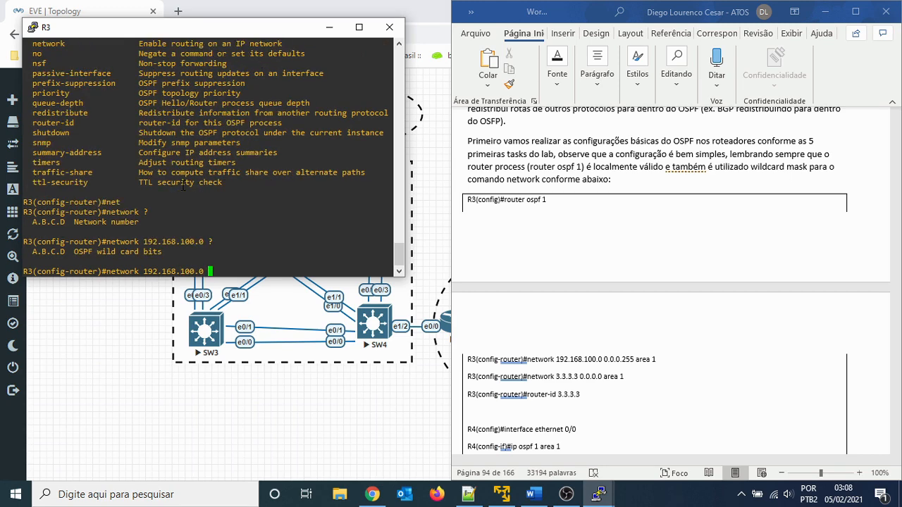
type("?0.0.0.0")
key("BackSpace")
type("255 ar")
key("Tab")
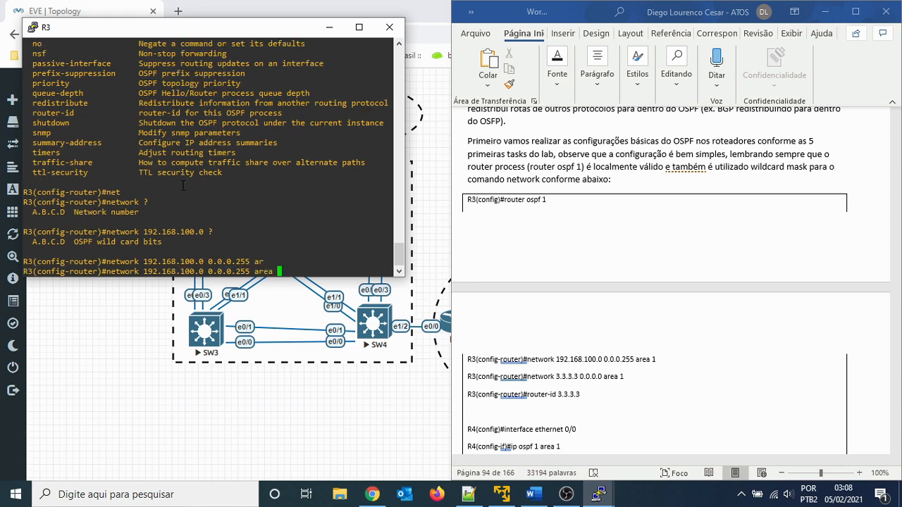
type("?")
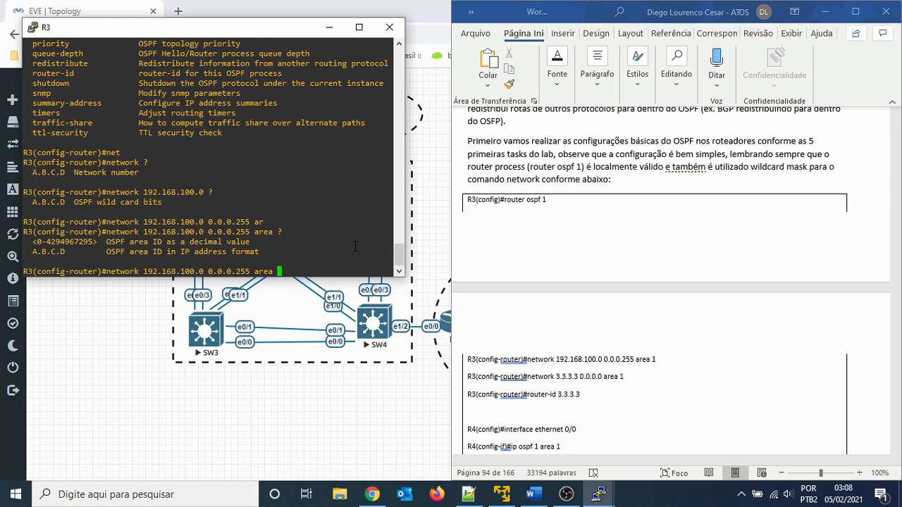
type("1")
key("Return")
key("Return")
key("Return")
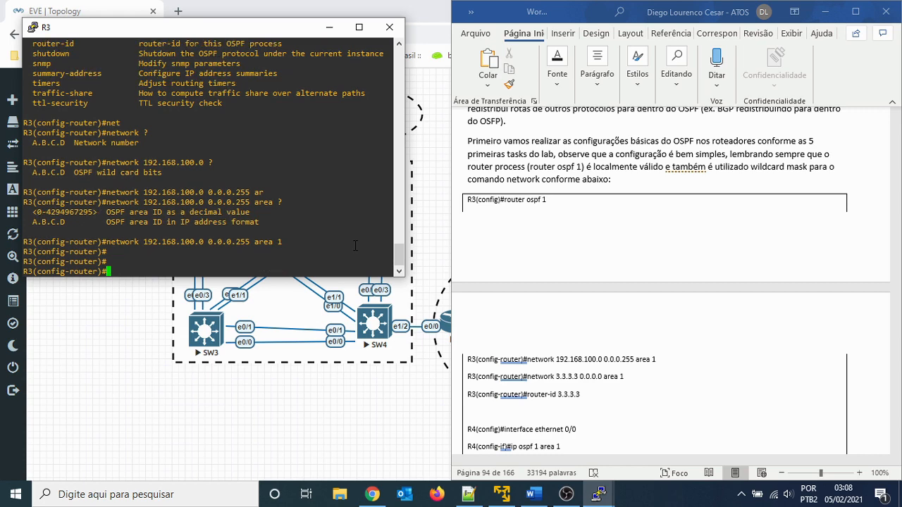
- Advertise R3's address 3.3.3.3 with wildcard mask 0.0.0.0 in OSPF area 1
type("net")
key("Tab")
type("3.3.3.3 a")
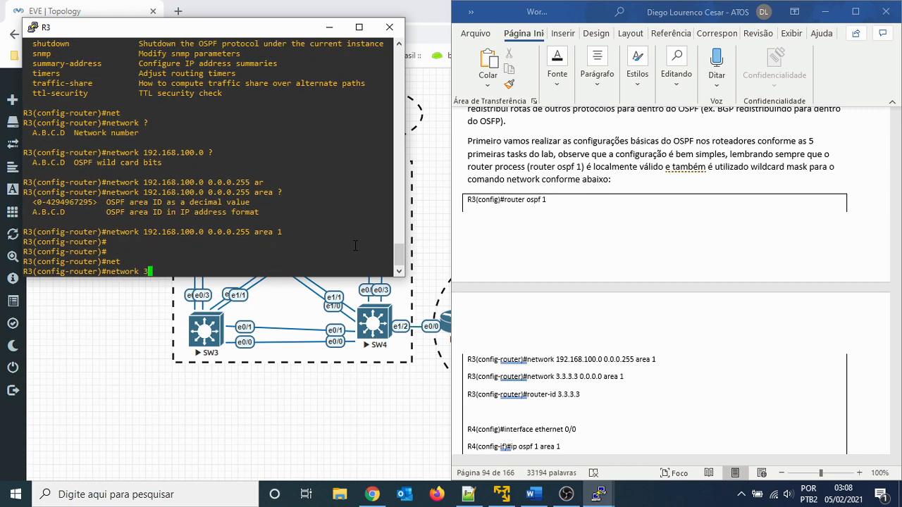
key("BackSpace")
type("0.0.0.0.")
key("BackSpace")
type("ar")
key("Tab")
type("1")
key("Return")
key("Return")
key("Return")
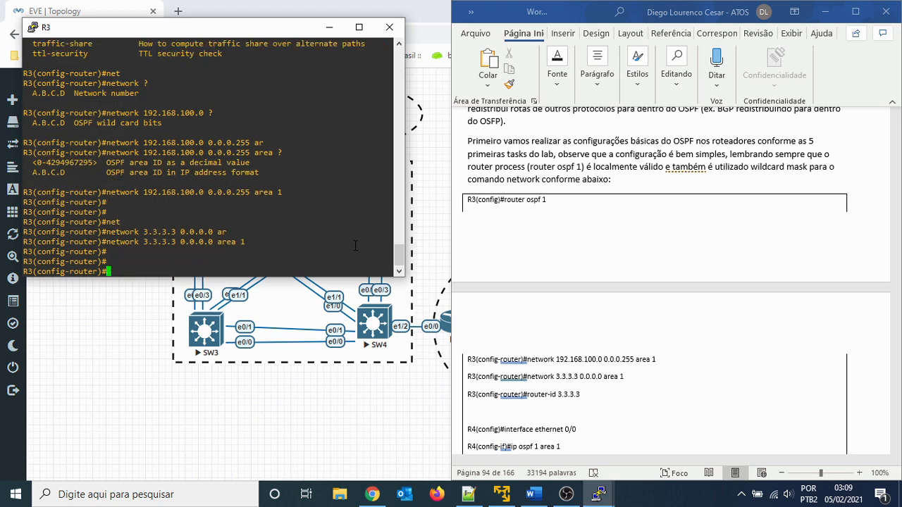
- Set the OSPF router ID of R3 to 3.3.3.3
type("rotuer")
key("Tab")
key("BackSpace")
key("BackSpace")
key("BackSpace")
type("ut")
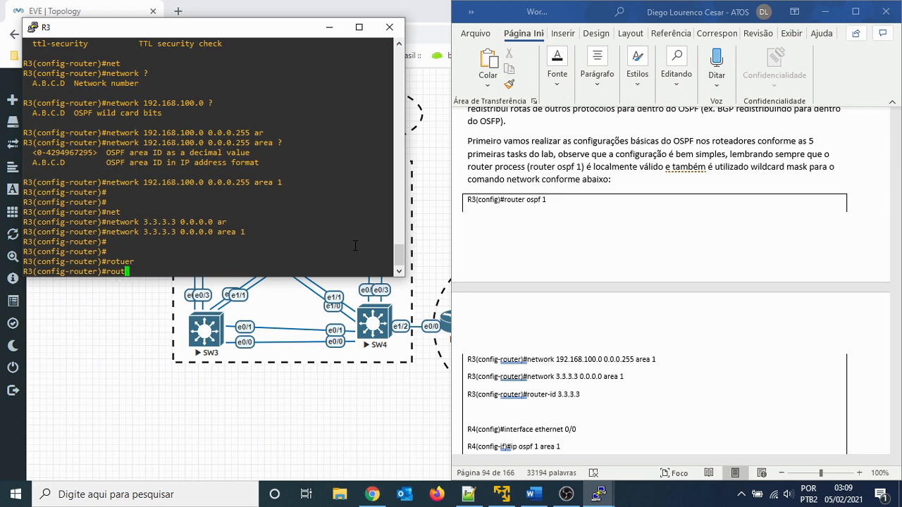
key("Tab")
type("3.3.3.3")
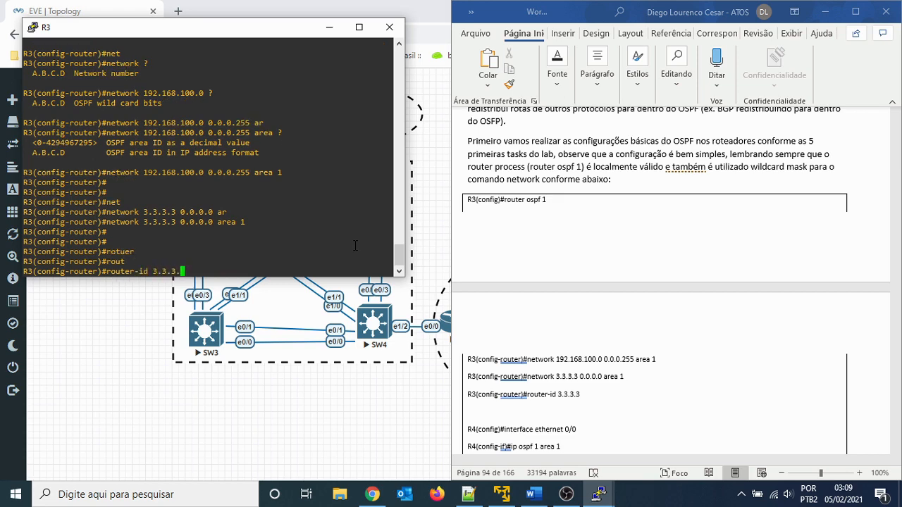
key("Return")
key("Return")
key("Return")
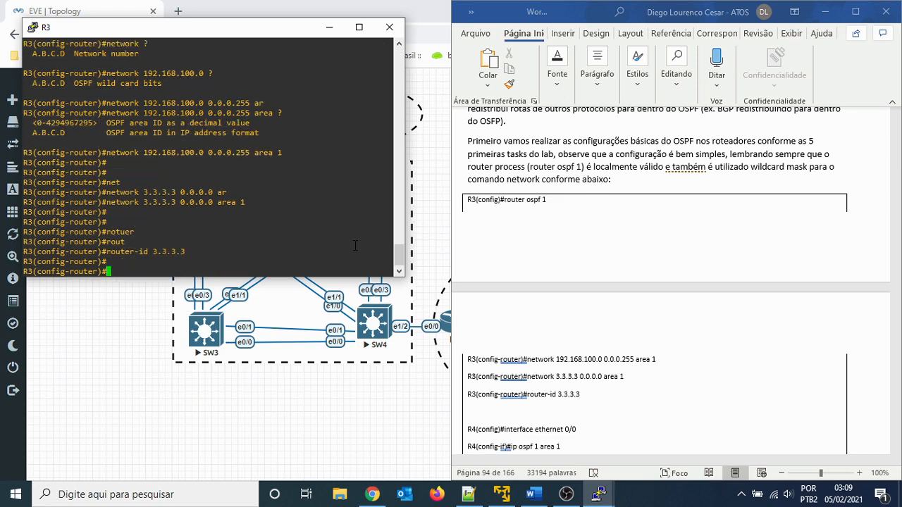
- Display the OSPF router configuration command help on R3 and review the available options
type("?")
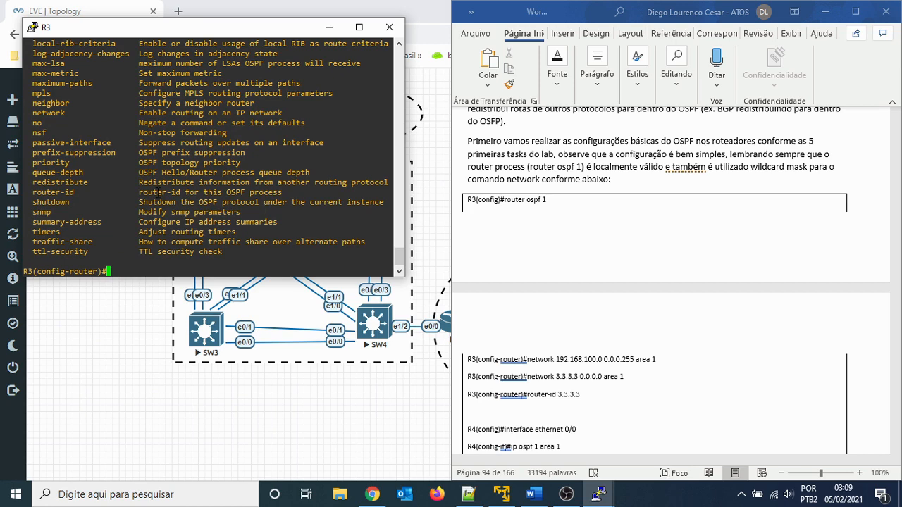
scroll(158, 193, "up", 11)
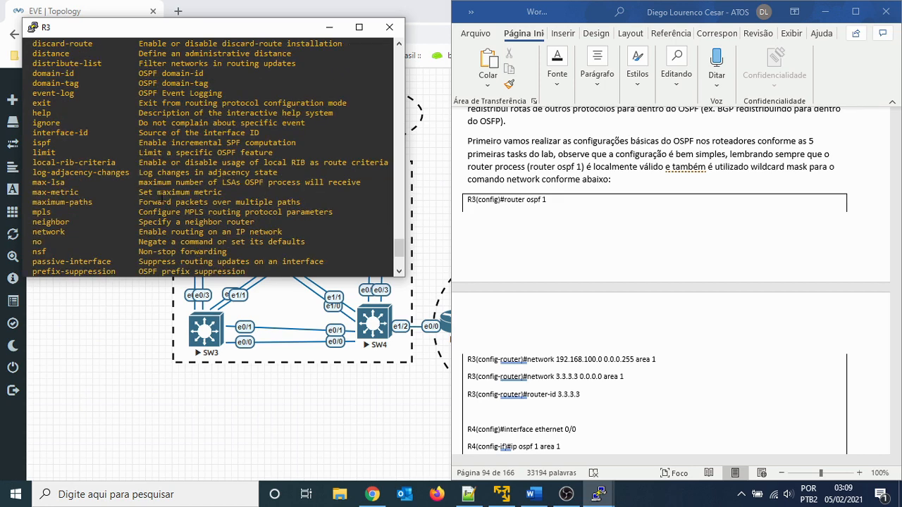
scroll(161, 199, "down", 3)
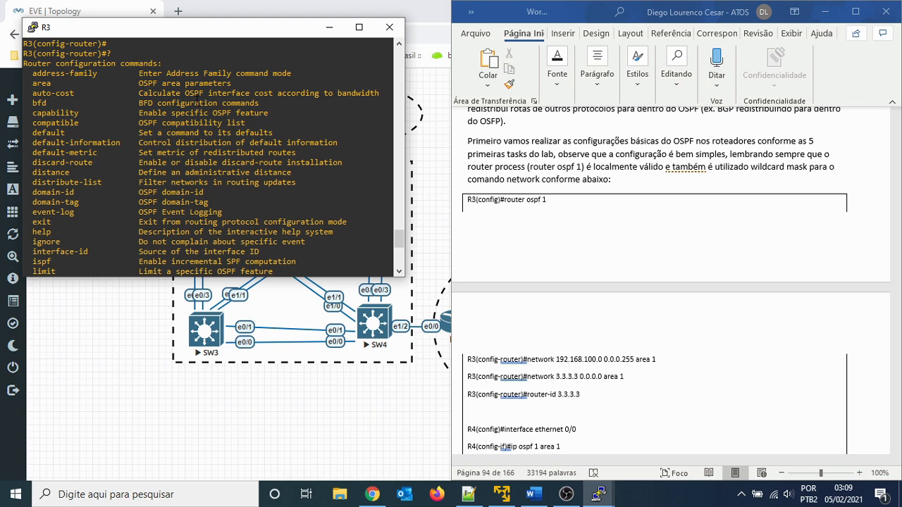
scroll(166, 203, "down", 4)
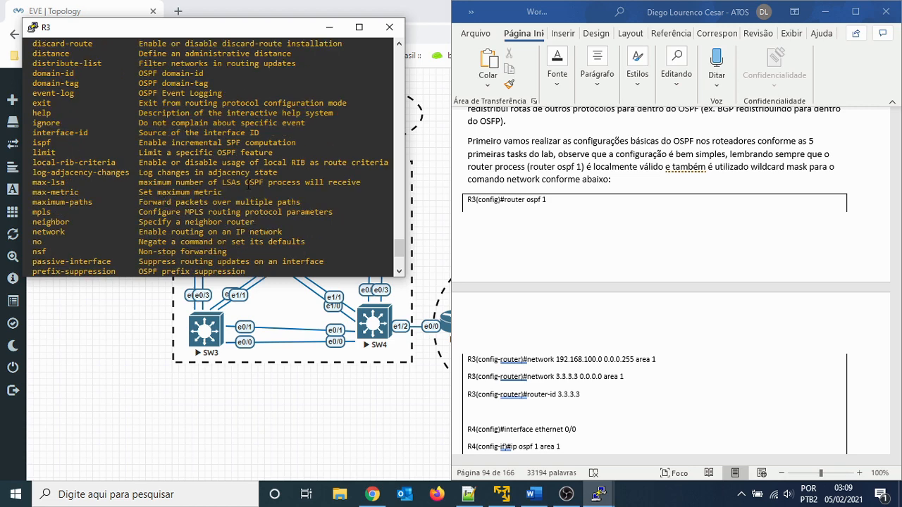
key("Return")
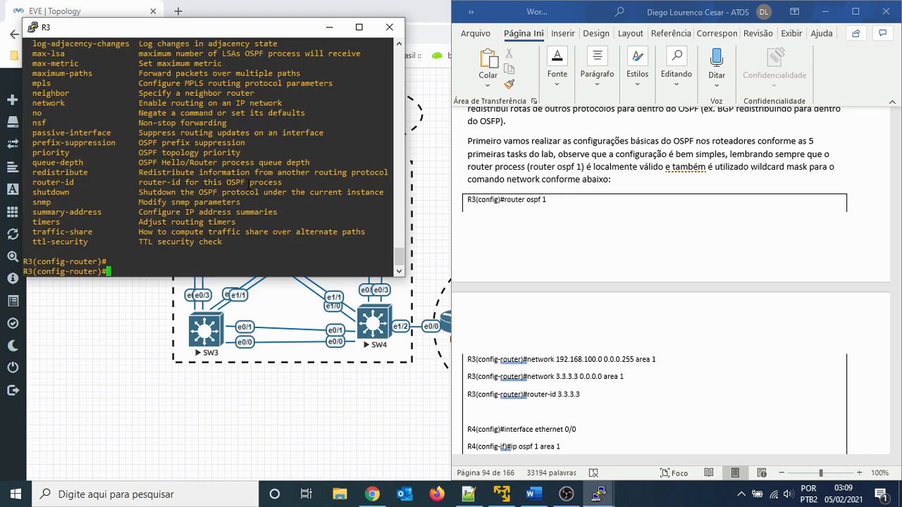
key("Return")
key("Return")
key("Return")
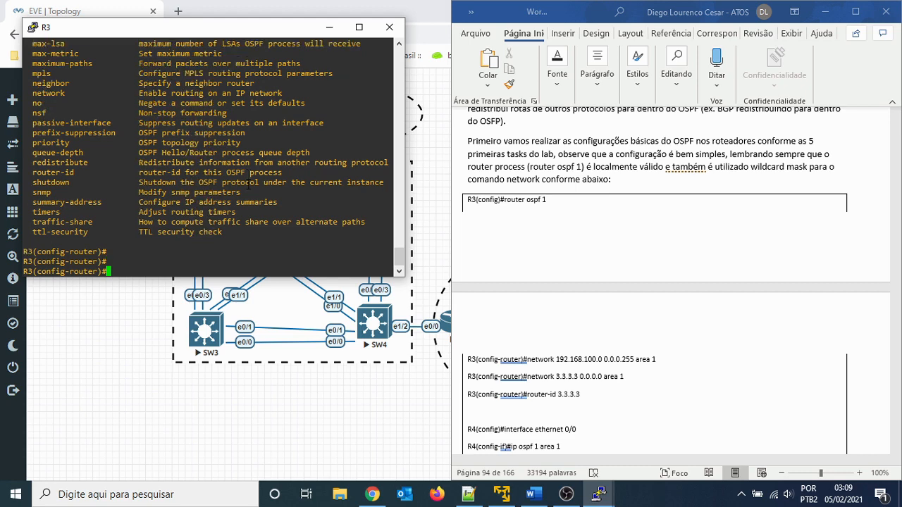
key("Return")
key("Return")
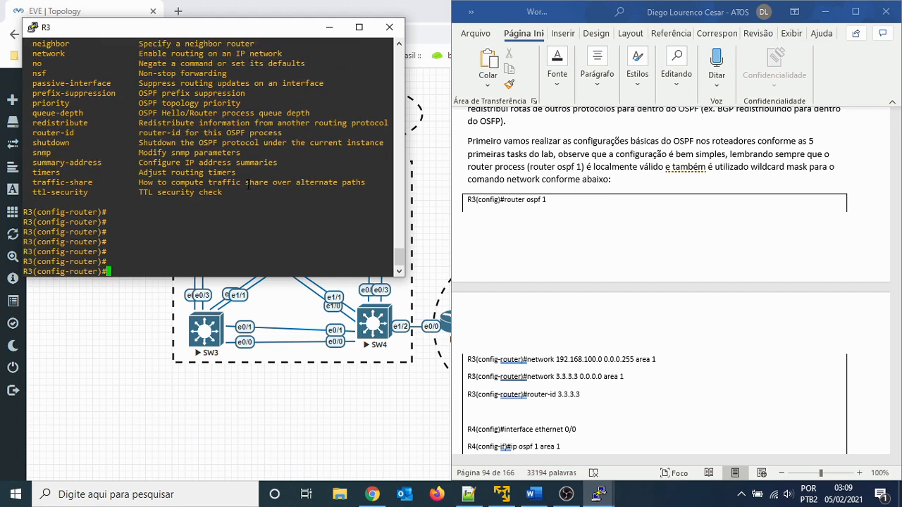
- Leave router configuration mode on R3 and return to privileged EXEC mode
type("end")
key("Return")
key("Return")
key("Return")
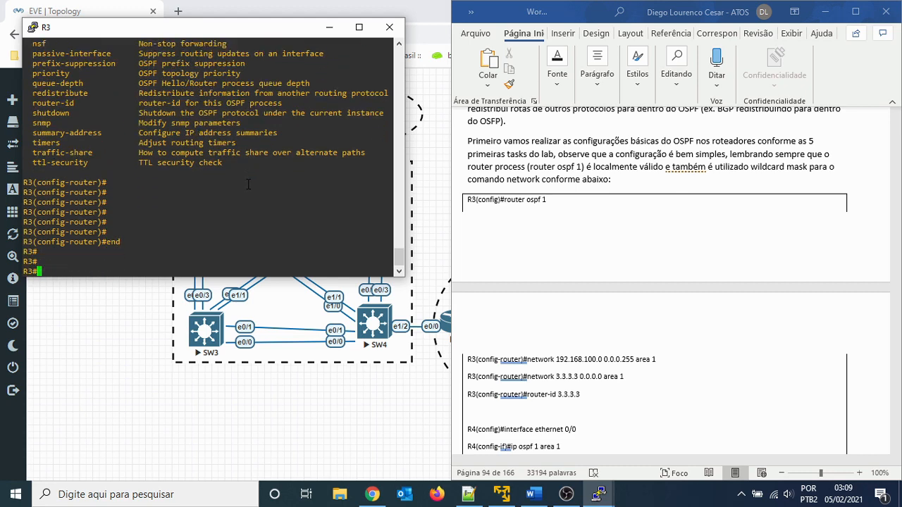
- Find the R4 commands in the Word lab guide, then switch to R4's PuTTY console and wake its prompt
left_click(642, 428)
scroll(670, 394, "down", 5)
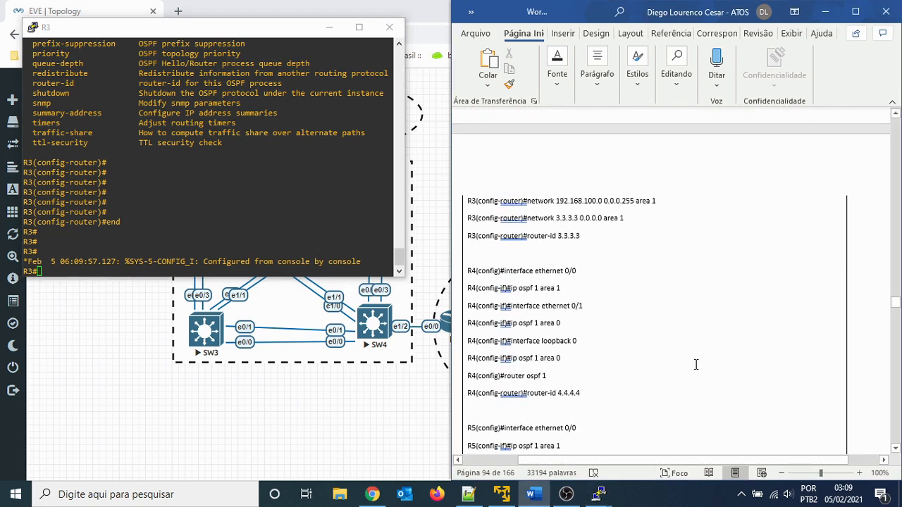
scroll(701, 346, "up", 6)
scroll(698, 340, "down", 4)
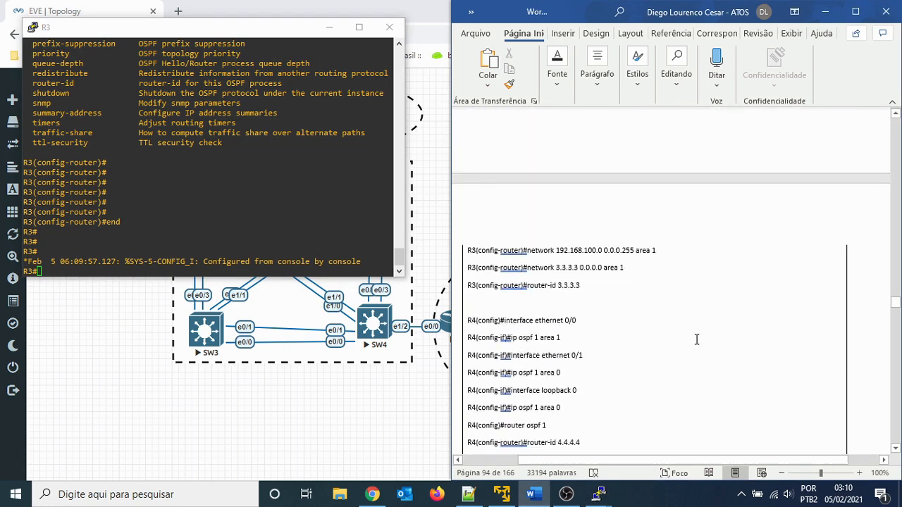
scroll(691, 366, "down", 3)
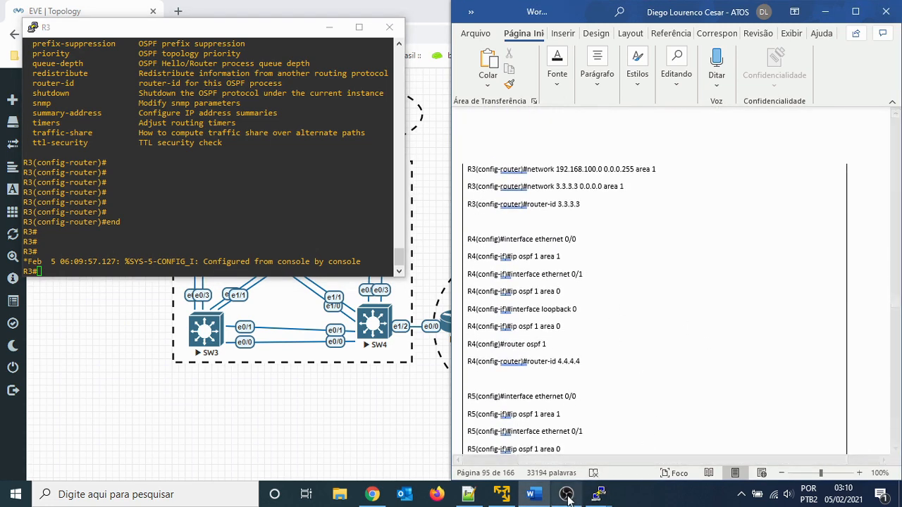
mouse_move(600, 494)
left_click(419, 440)
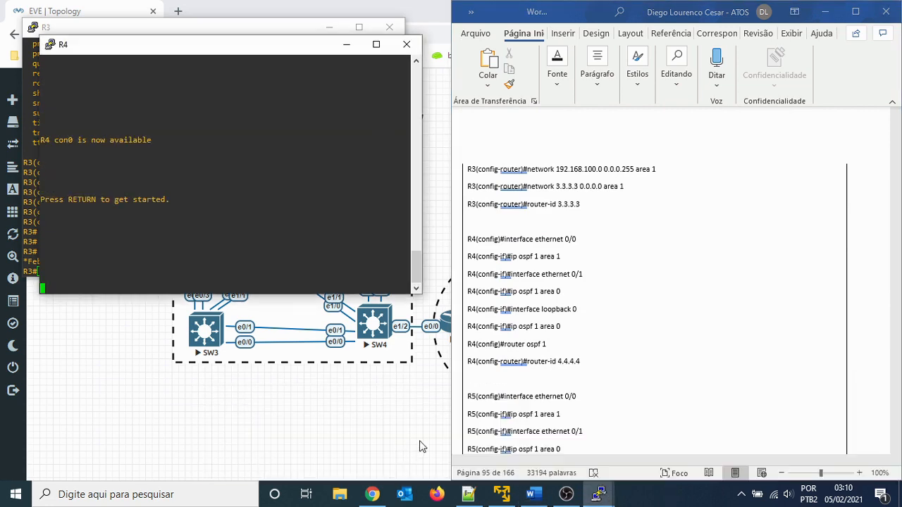
key("Return")
key("Return")
key("Return")
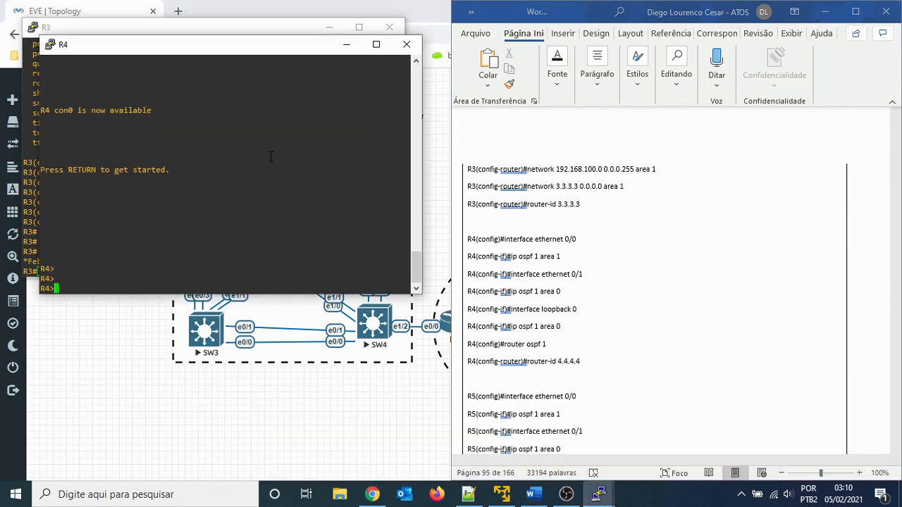
- Enter global configuration mode on R4 and open interface ethernet 0/0 for configuration
type("en")
key("Return")
type("conf t")
key("Return")
type("int")
key("Tab")
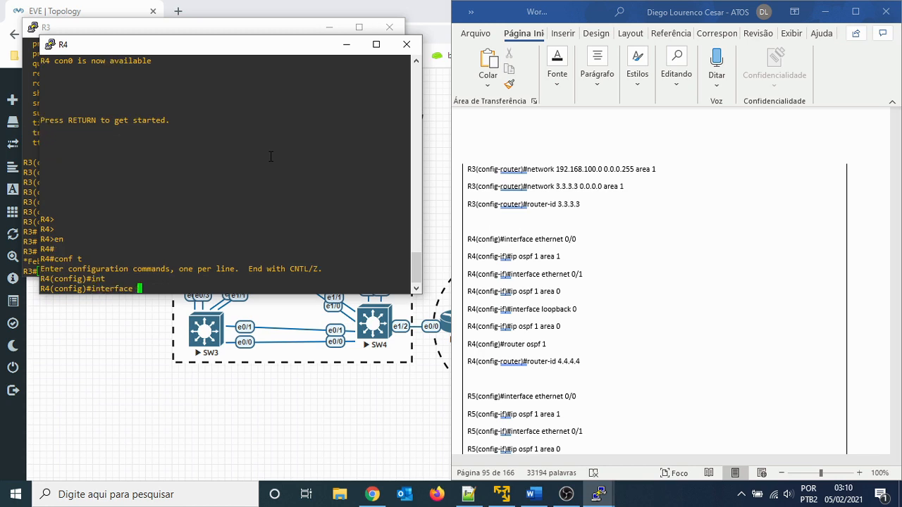
type("eth")
key("Tab")
type("0/0")
key("Return")
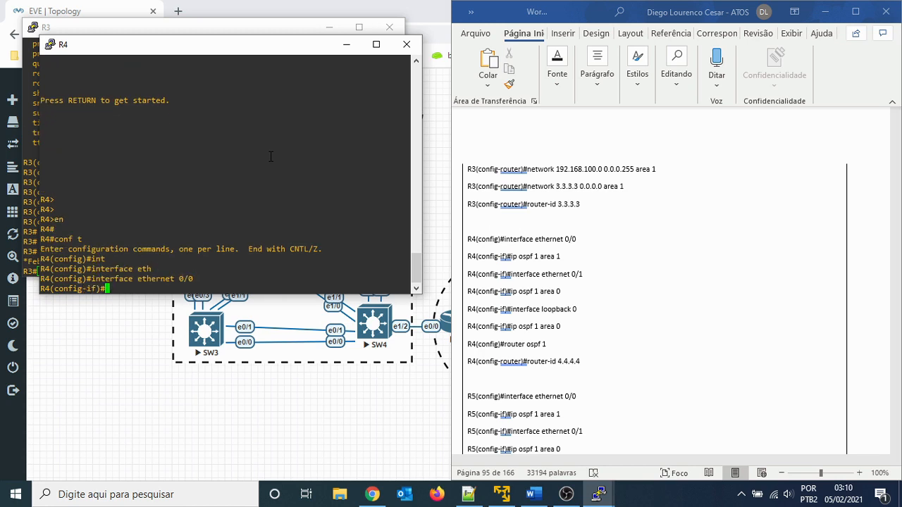
- Enable OSPF process 1 in area 1 on R4's ethernet 0/0, consulting the command help along the way
type("ip os")
key("Tab")
type("?")
key("space")
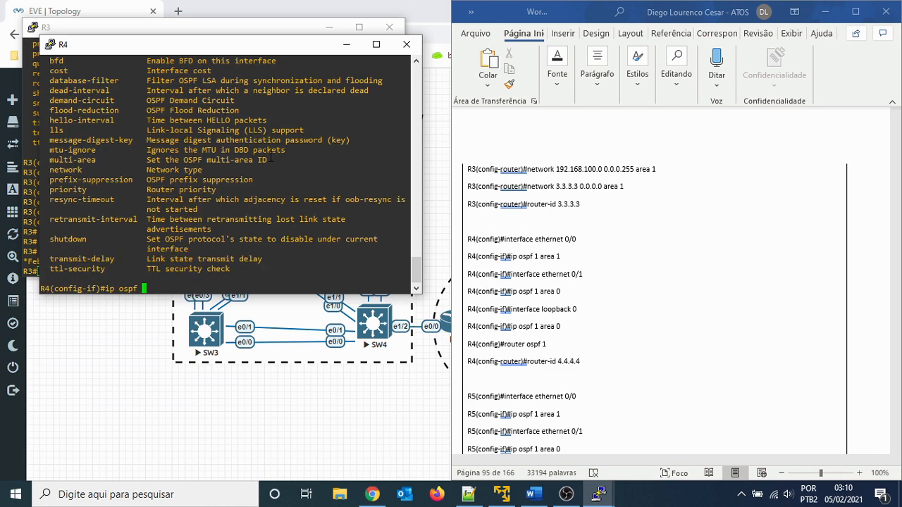
type("1 ?")
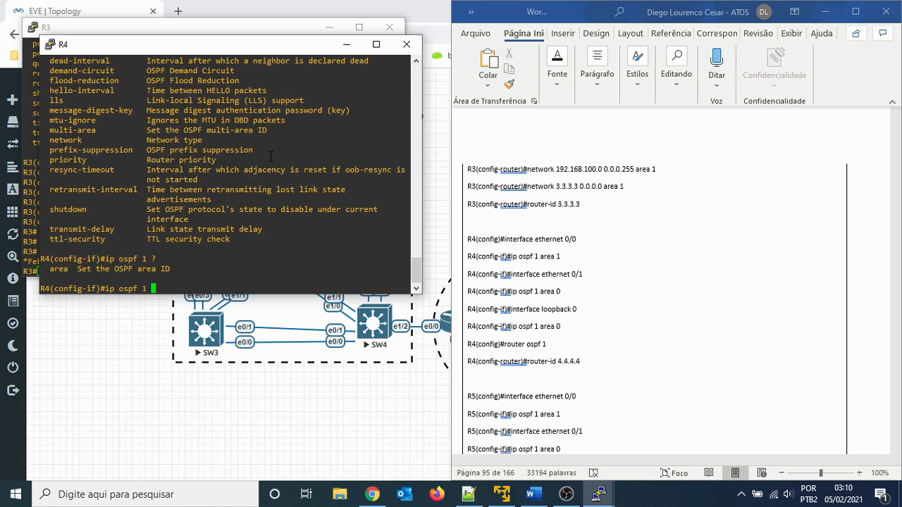
type("ar")
key("Tab")
type("1")
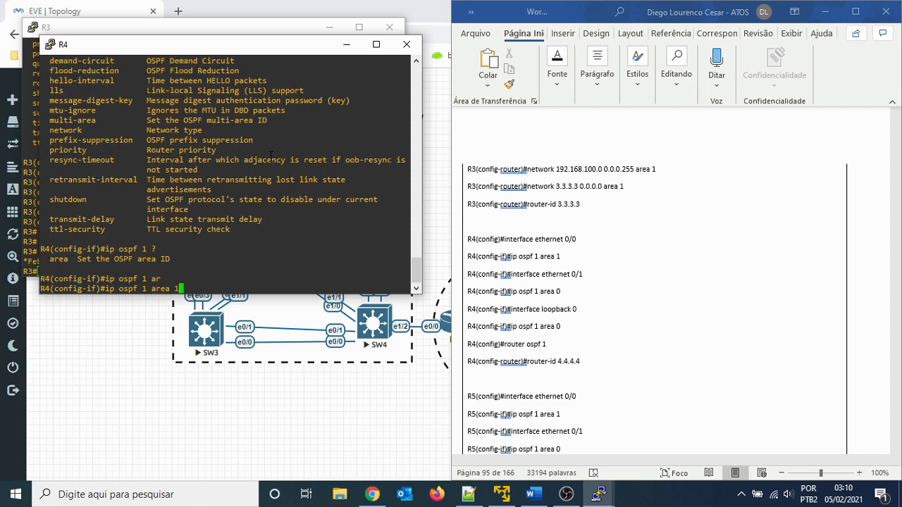
key("Return")
key("Return")
key("Return")
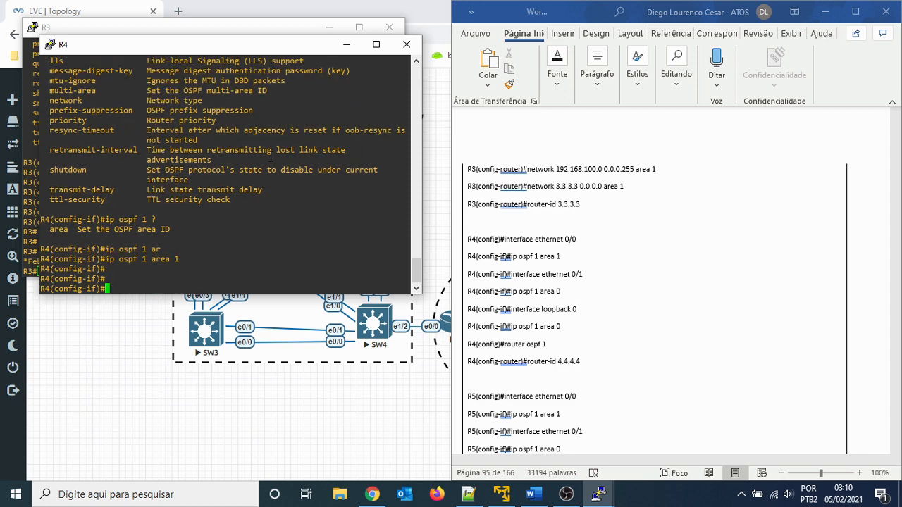
- Enable OSPF process 1 in area 0 on R4's interface ethernet 0/1
key("Up")
key("Up")
key("BackSpace")
type("1")
key("Return")
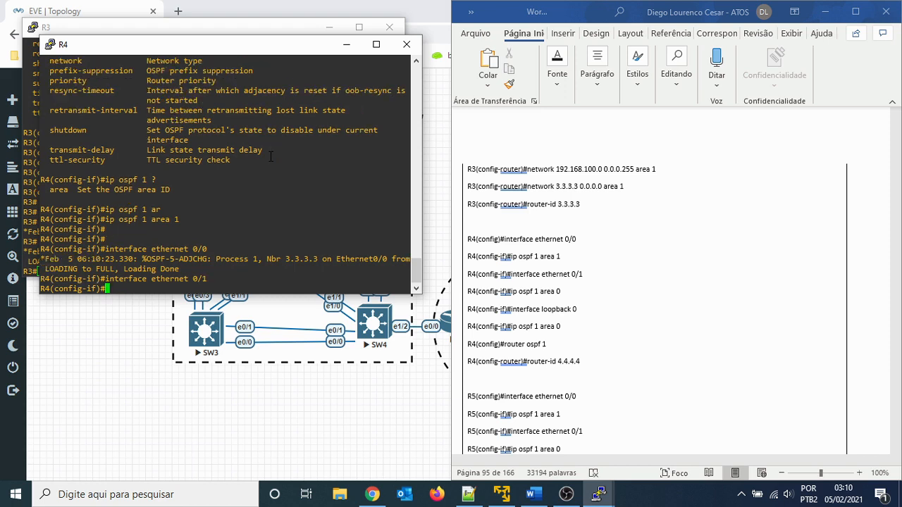
key("Up")
key("Up")
key("Up")
key("BackSpace")
type("0")
key("Return")
key("Return")
key("Return")
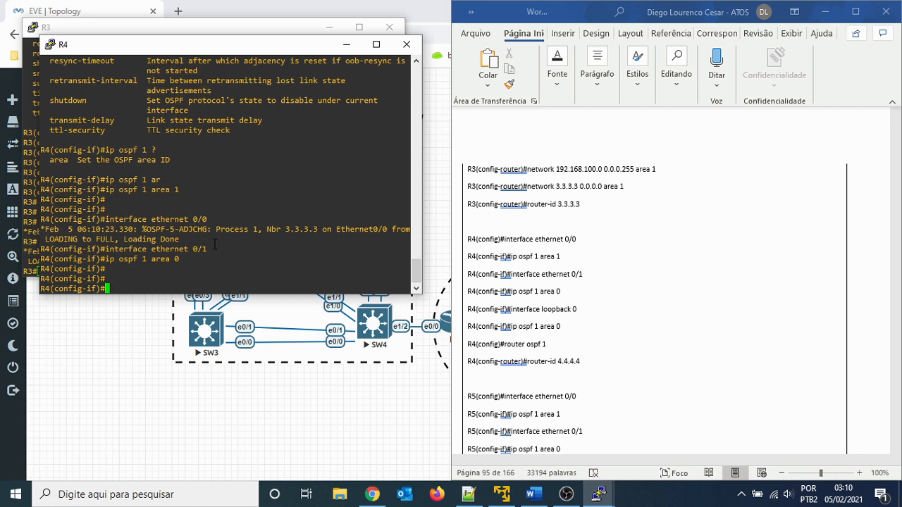
key("Up")
key("Up")
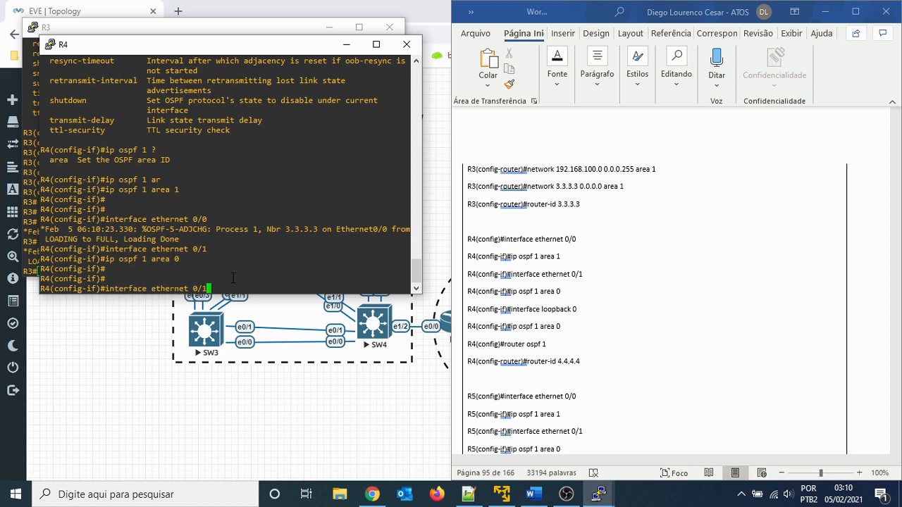
key("Down")
key("Down")
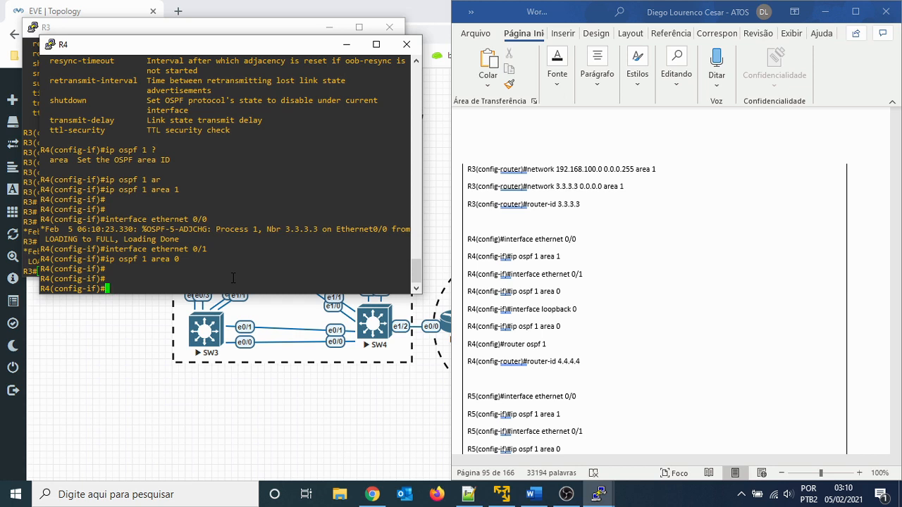
- Enable OSPF process 1 in area 0 on R4's loopback 0 interface
type("int lo0")
key("Return")
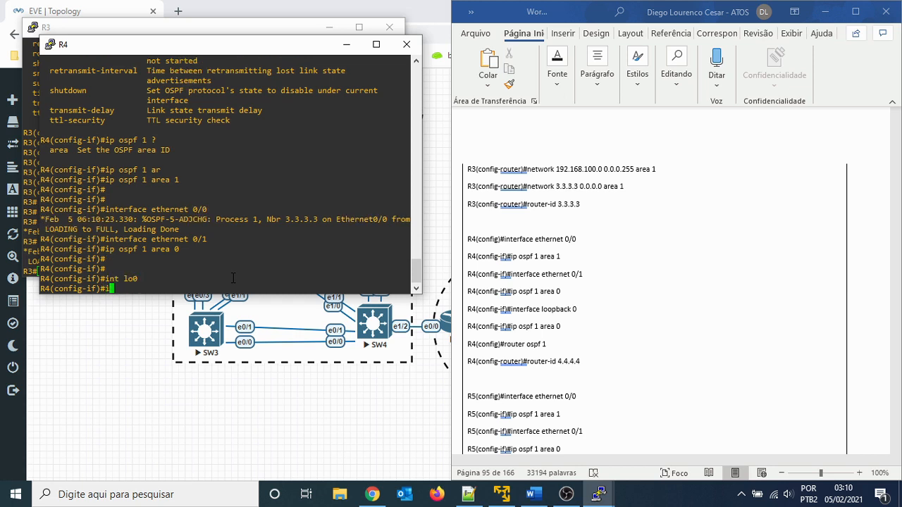
key("Up")
key("Up")
key("Return")
key("Return")
key("Return")
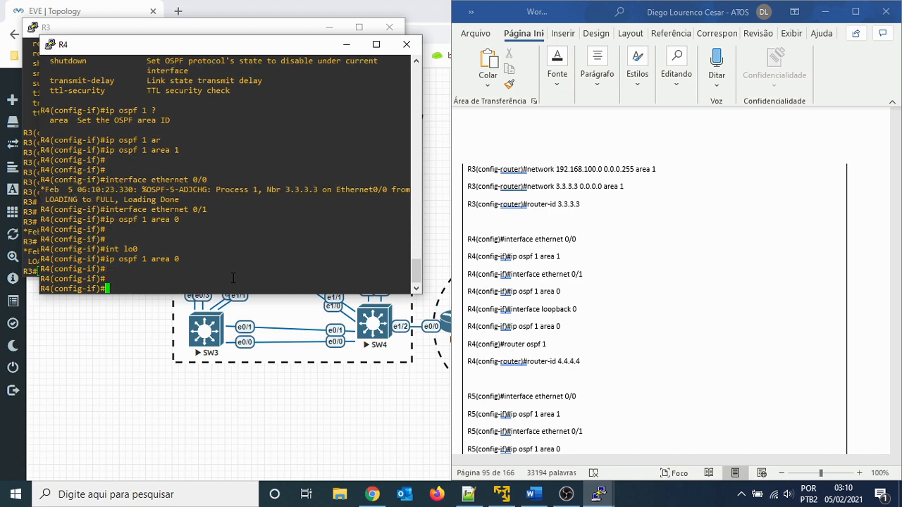
- Leave interface configuration on R4, re-enter global configuration mode and open OSPF process 1 for configuration
type("end")
key("Return")
key("Return")
type("conf t")
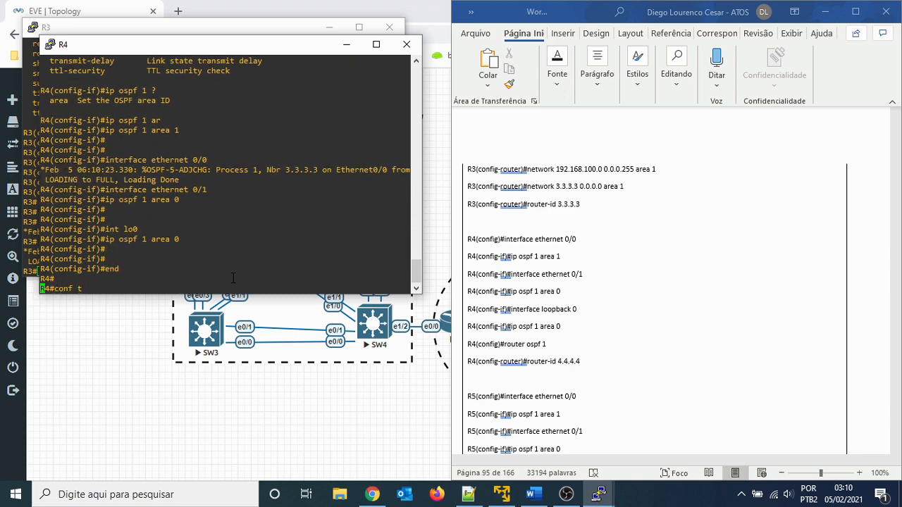
key("Return")
type("router")
key("Tab")
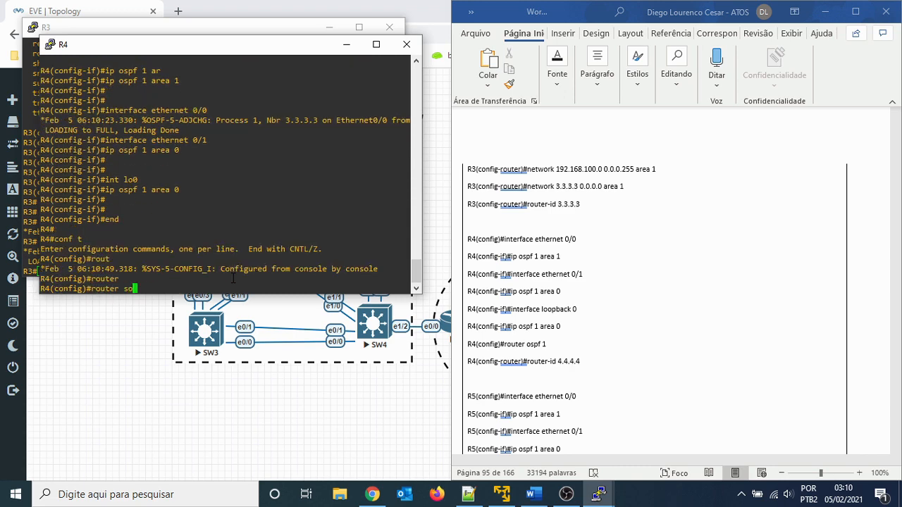
type("osp")
key("Tab")
type("1")
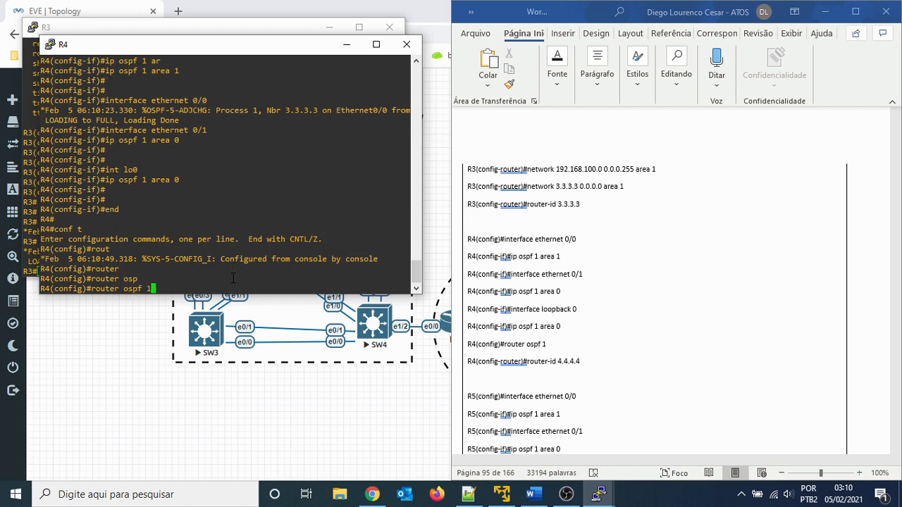
key("Return")
- Set R4's OSPF router ID to 4.4.4.4 and return to privileged mode
type("router)#rout")
key("Tab")
type("-id 4.")
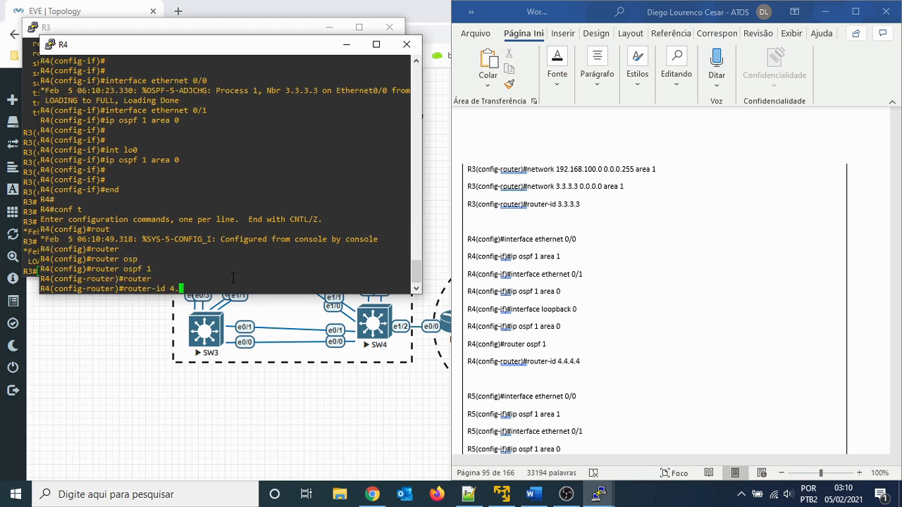
type("4.4.4")
key("Return")
key("Return")
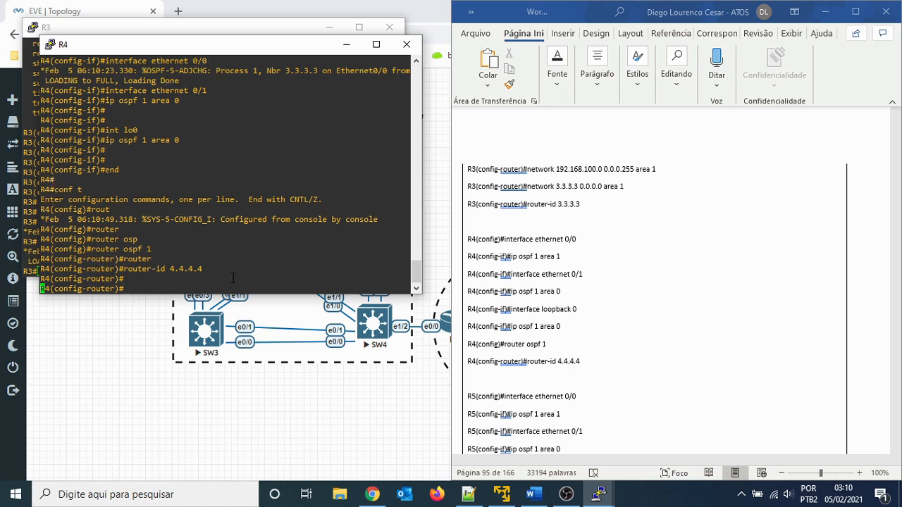
type("end")
key("Return")
key("Return")
- Display R4's OSPF neighbor table with show ip ospf neighbor
type("sh ip os")
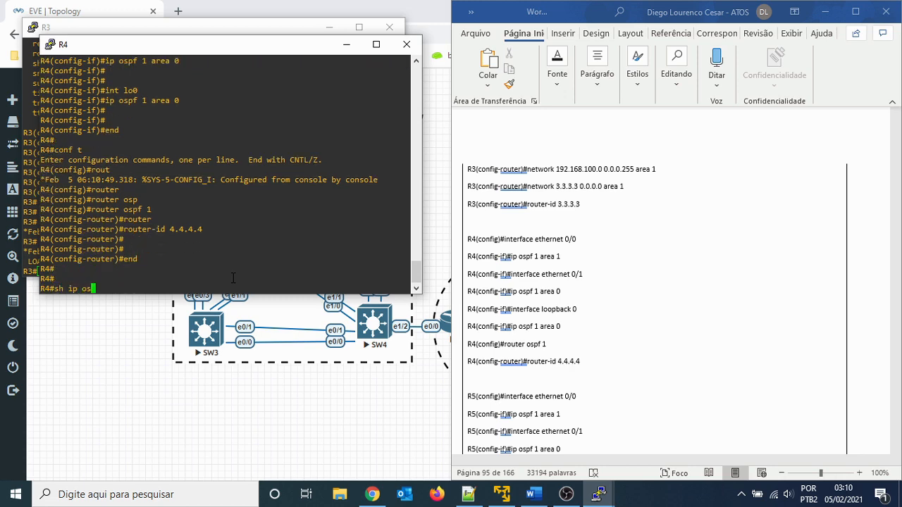
key("Tab")
type("nei")
key("Tab")
key("Return")
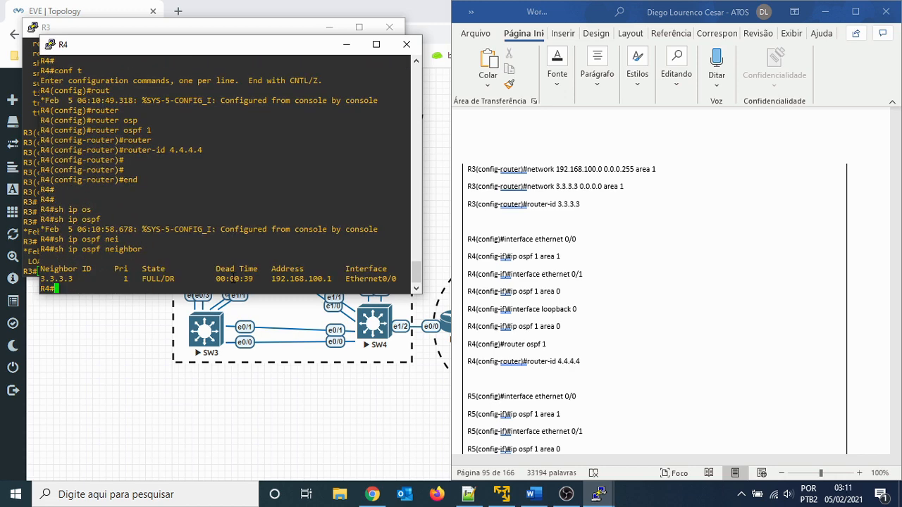
key("Return")
key("Return")
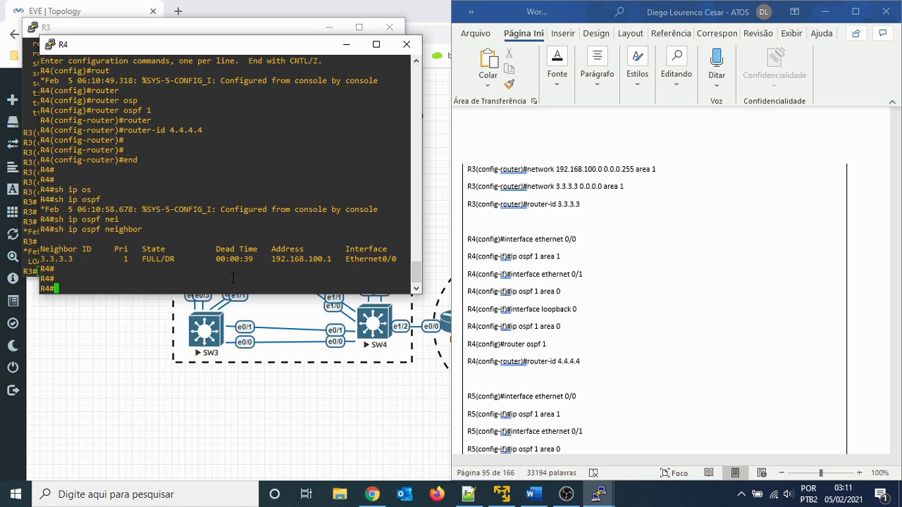
- Display R4's routing protocol details with show ip protocols and examine the OSPF router ID and area border router lines
type("sh ip proto")
key("Return")
key("space")
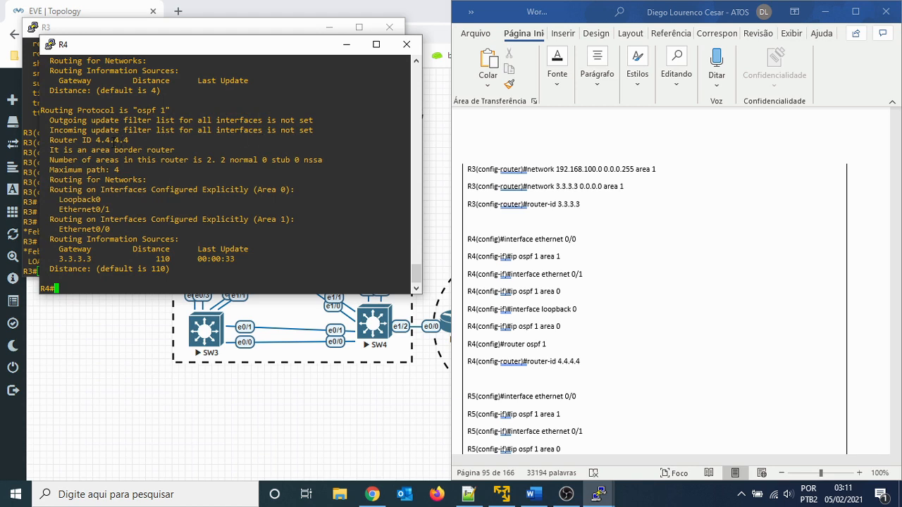
left_click_drag(55, 139, 114, 138)
left_click(182, 140)
left_click_drag(177, 150, 56, 150)
left_click(145, 172)
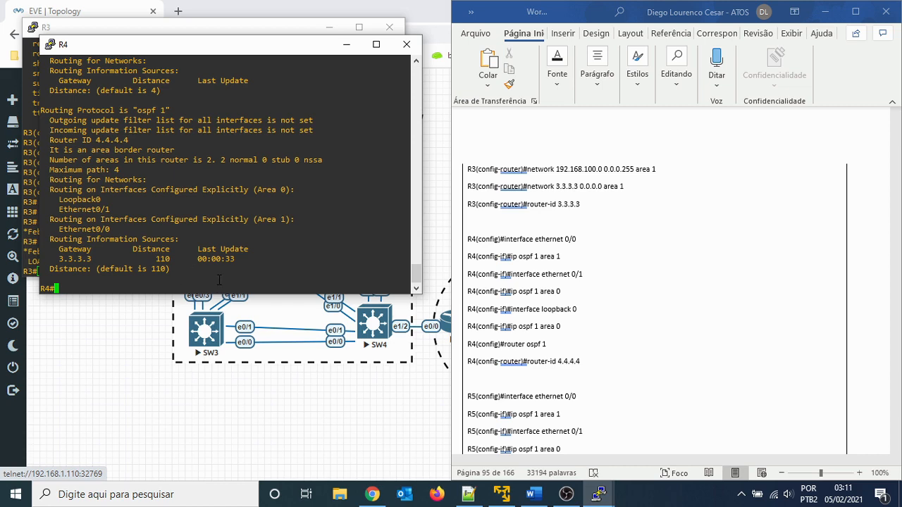
key("Return")
key("Return")
key("Return")
key("Return")
key("Return")
key("Return")
key("Return")
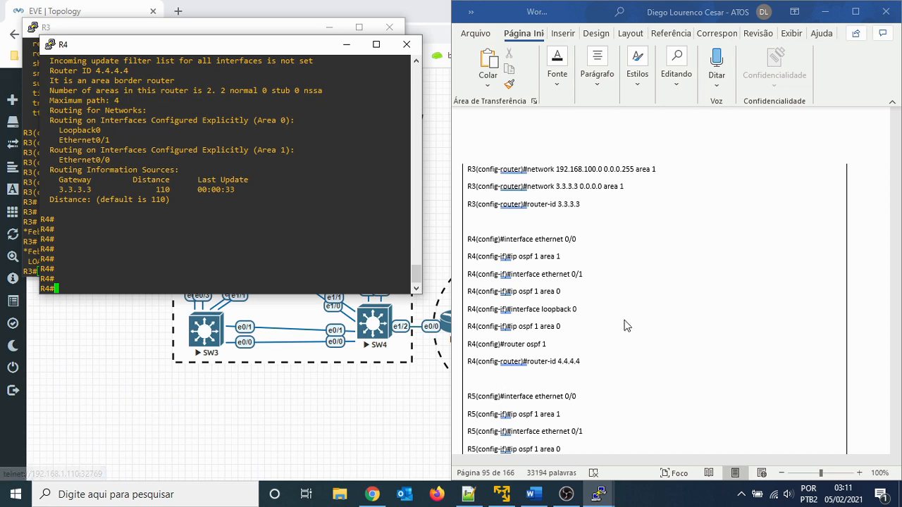
- Find the R5 commands in the Word lab guide, then switch to R5's PuTTY console and wake its prompt
scroll(706, 309, "down", 3)
mouse_move(598, 495)
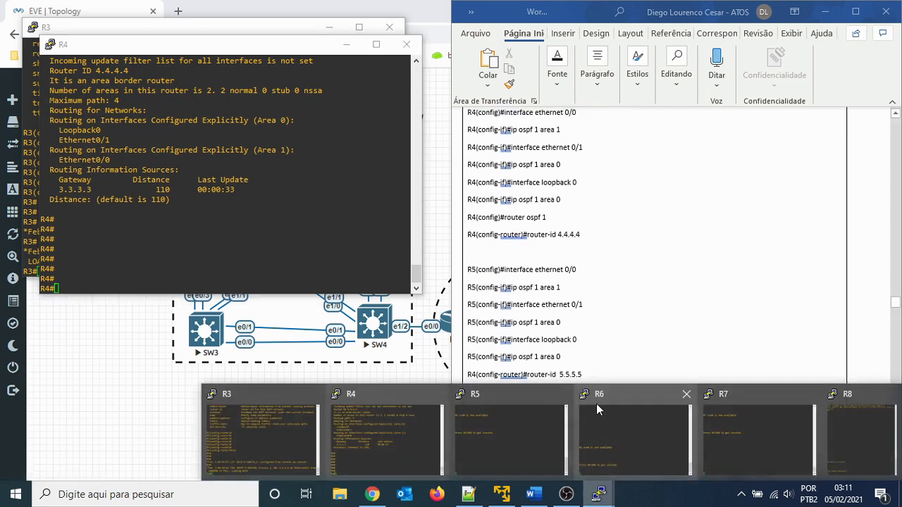
left_click(520, 433)
key("Return")
key("Return")
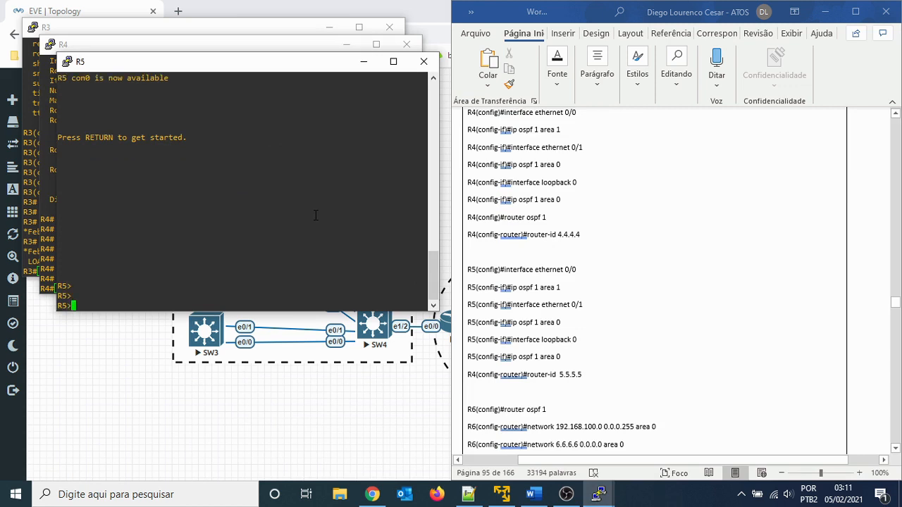
- Enter global configuration mode on R5 and open interface ethernet 0/0 for configuration
type("en")
key("Return")
type("conf t")
key("Return")
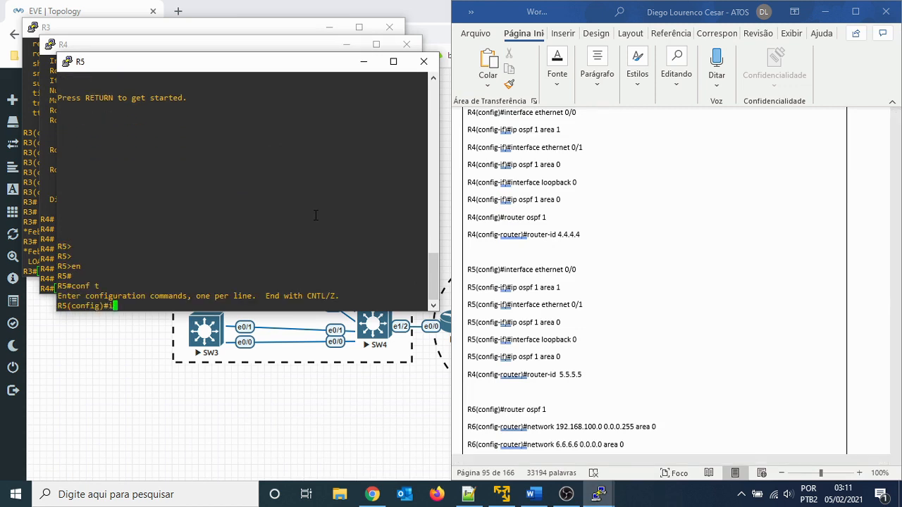
type("int")
key("Tab")
type("eth")
key("Tab")
type("0/0")
key("Return")
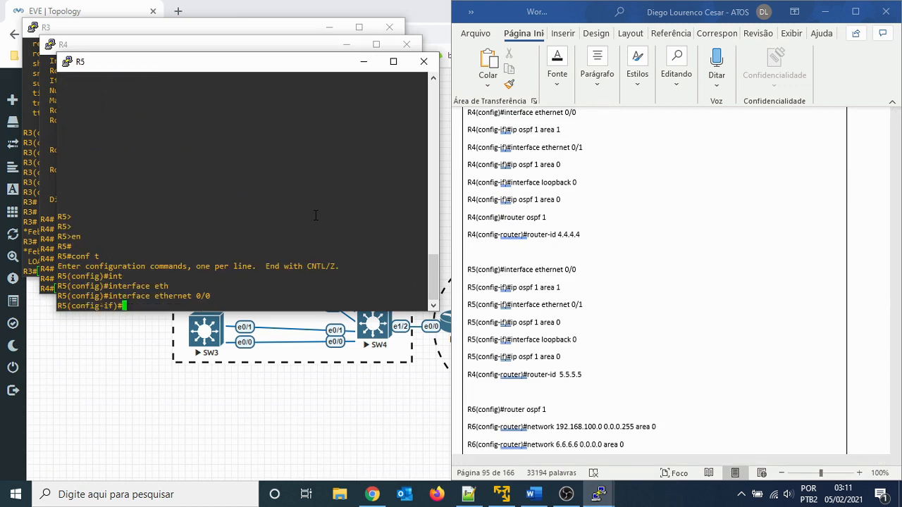
- Enable OSPF process 1 in area 1 on R5's interface ethernet 0/0
type("ip os")
key("Tab")
type("1 ar")
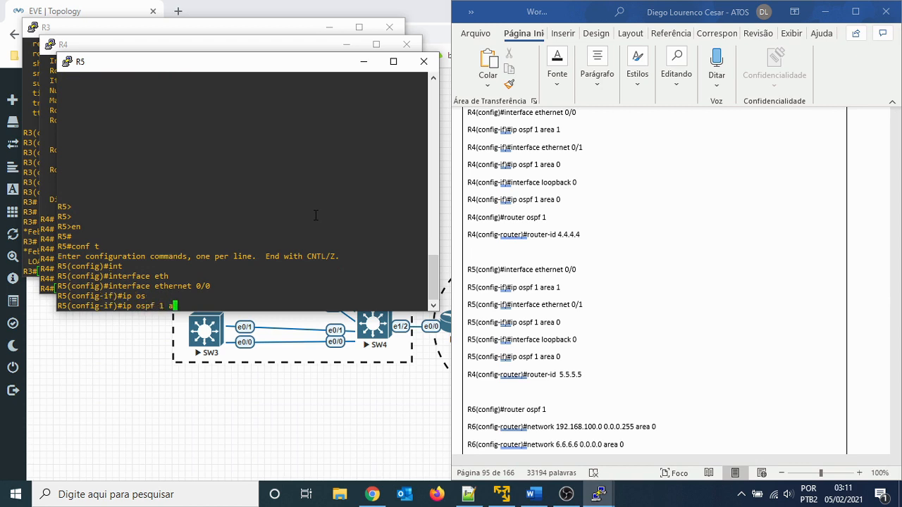
key("Tab")
type("1")
key("Return")
- Open R5's interface ethernet 0/1 and enable OSPF process 1 in area 0 on it
key("Up")
key("Up")
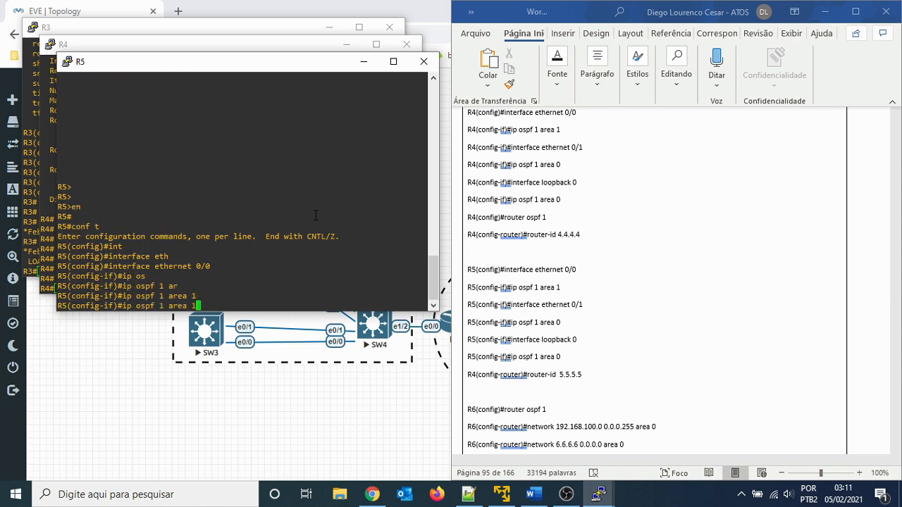
key("BackSpace")
type("1")
key("Return")
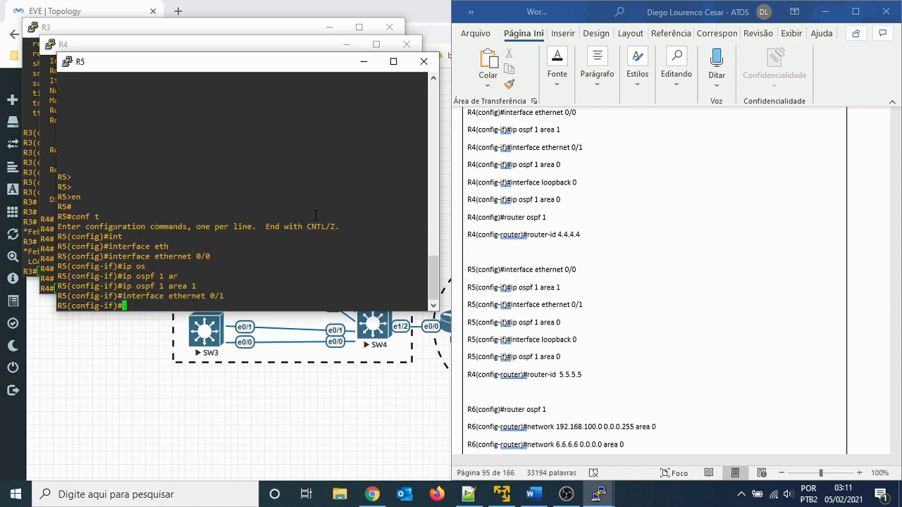
key("Up")
key("Up")
key("BackSpace")
type("0")
key("Return")
key("Return")
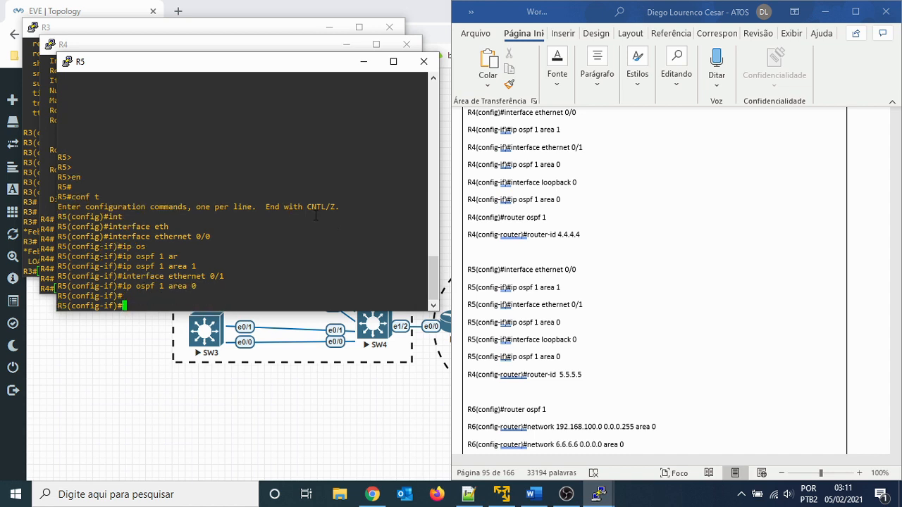
- Enable OSPF process 1 in area 0 on R5's loopback 0 interface
type("int lo0")
key("Return")
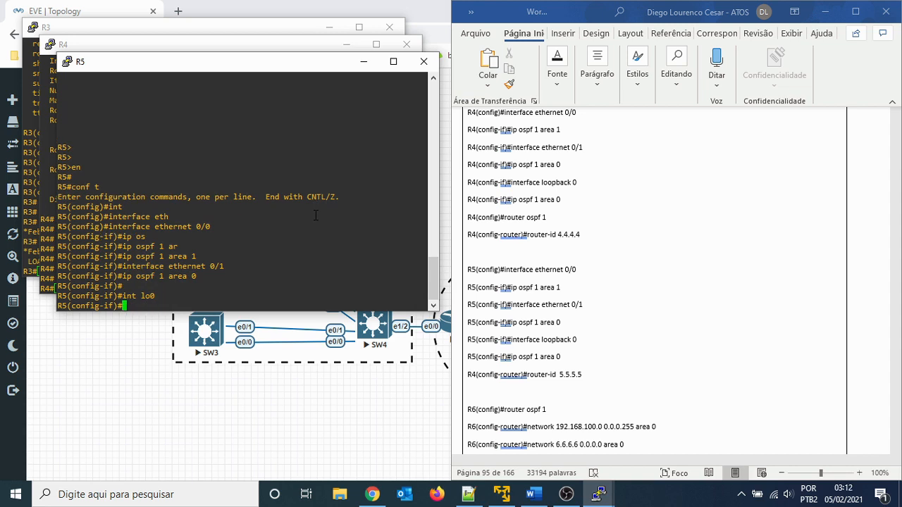
key("Up")
key("Up")
key("Return")
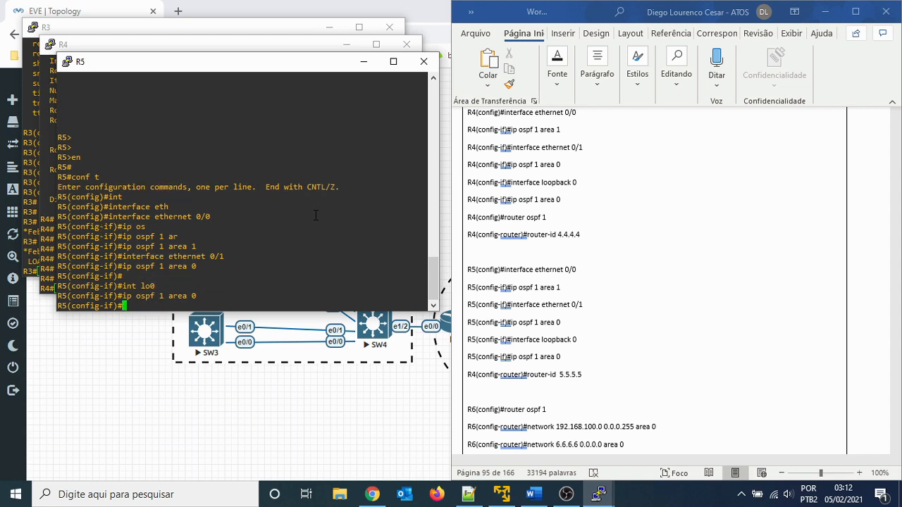
- Exit interface configuration on R5 and open OSPF process 1 for router configuration
type("exit")
key("Return")
type("router")
key("Tab")
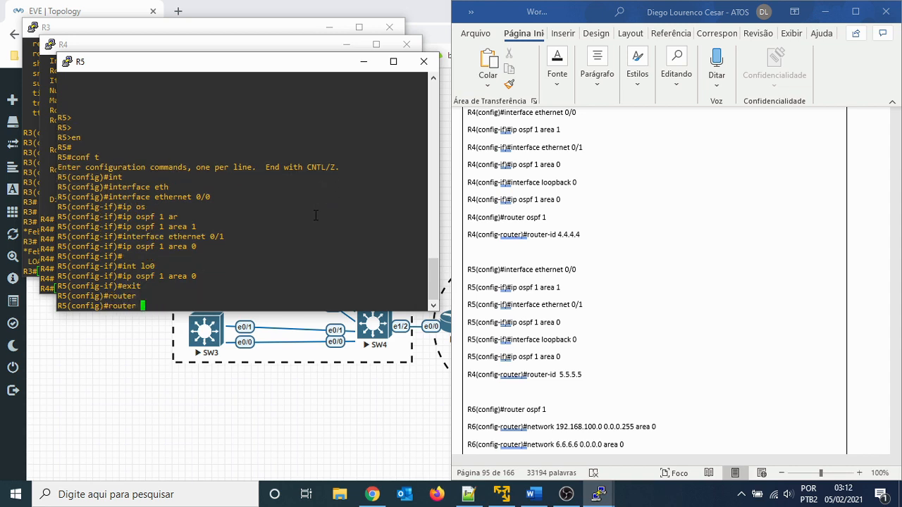
type("osp")
key("Tab")
type("1 ar")
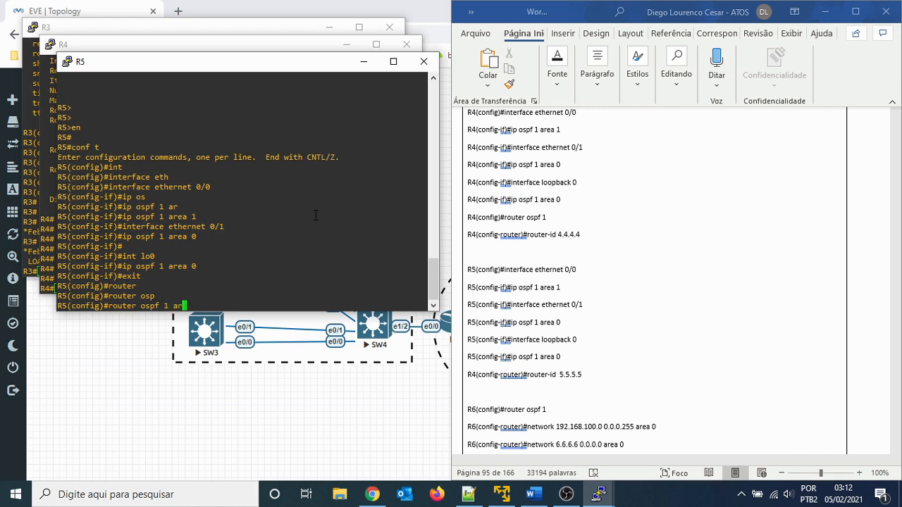
key("Tab")
key("BackSpace")
key("BackSpace")
key("BackSpace")
key("Return")
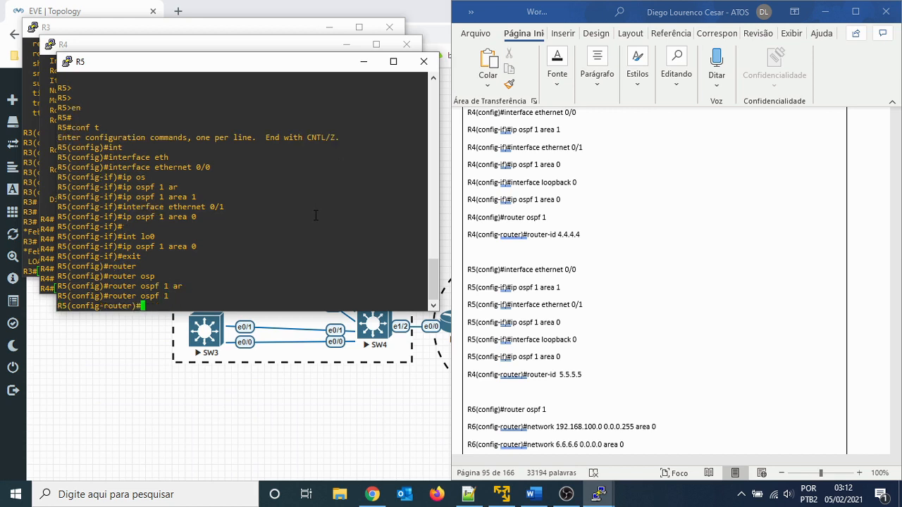
- Set R5's OSPF router ID to 5.5.5.5
type("router")
key("Tab")
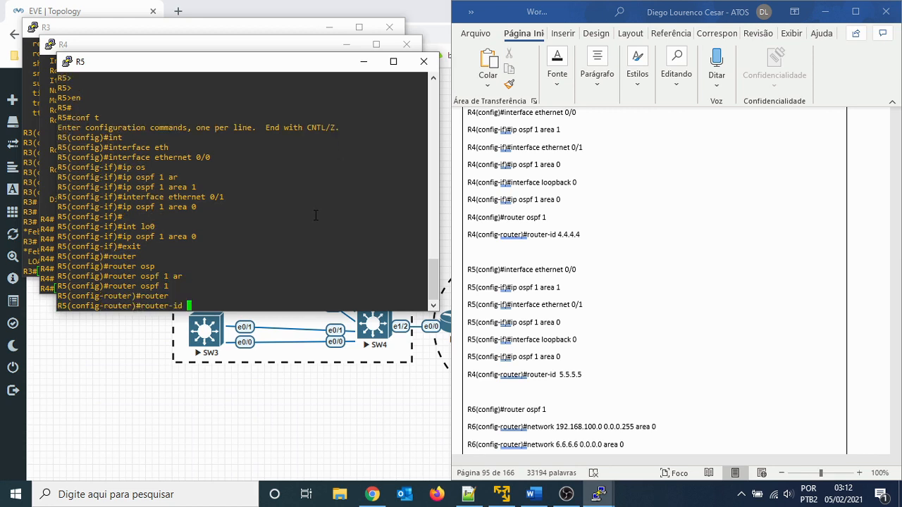
type("6.6.6")
key("BackSpace")
key("BackSpace")
key("BackSpace")
key("BackSpace")
type("5")
key("BackSpace")
key("BackSpace")
type("5.5.5.5")
key("Return")
- Leave configuration mode on R5 and save the running configuration with wr
type("end")
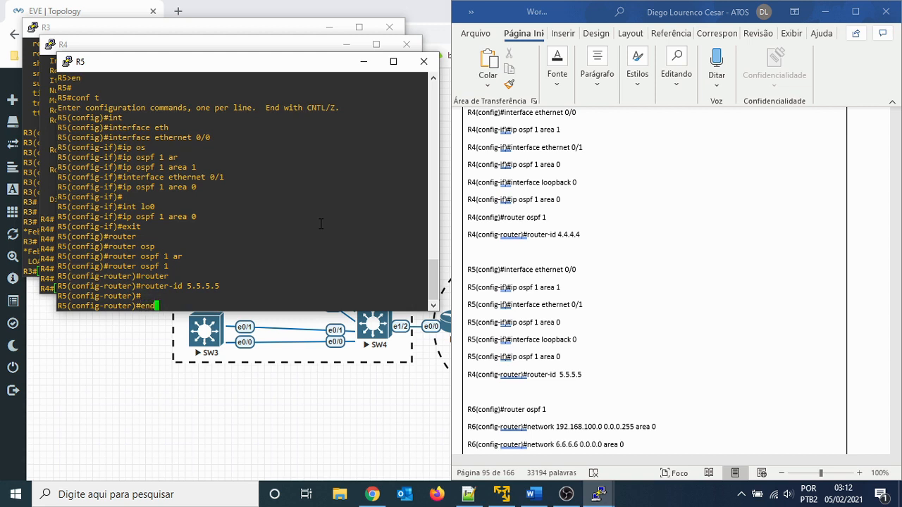
key("Return")
key("Return")
type("wr")
key("Return")
key("Return")
key("Return")
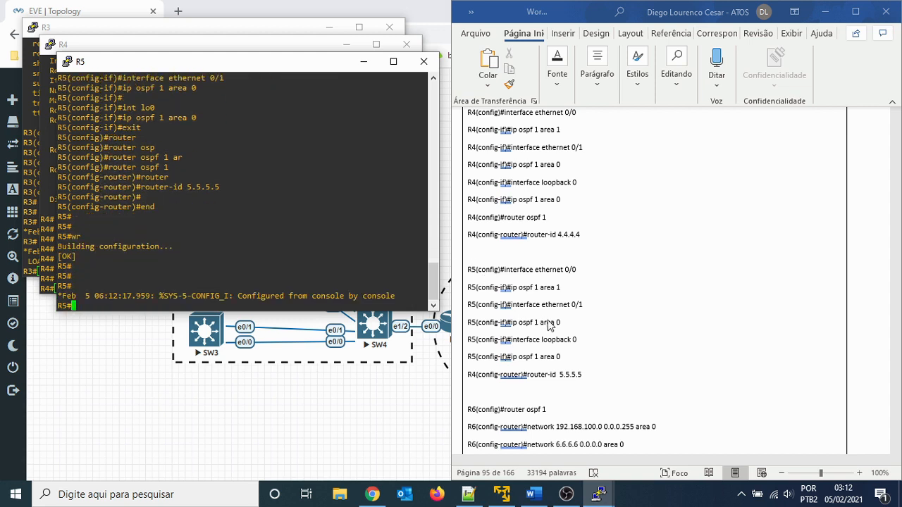
- Switch to the Word lab guide and insert an empty line below R5's loopback 0 command "ip ospf 1 area 0"
left_click(572, 362)
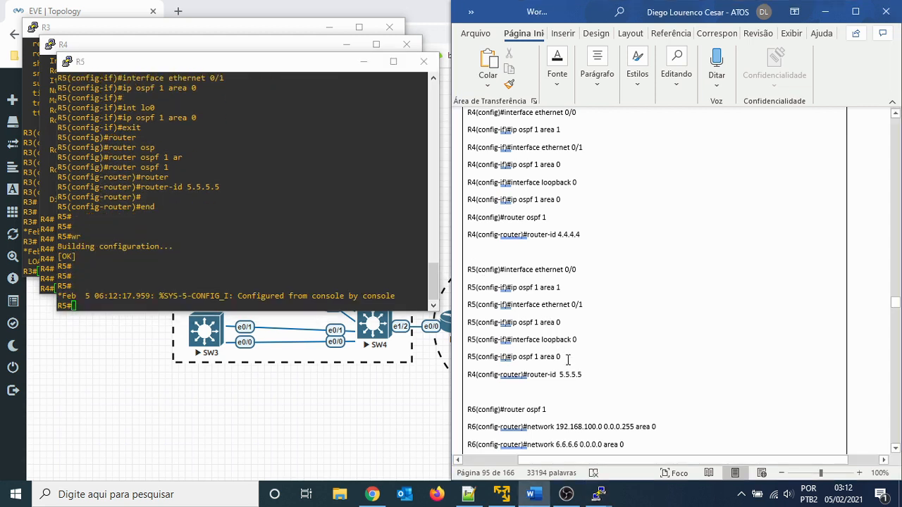
key("BackSpace")
key("BackSpace")
key("BackSpace")
key("BackSpace")
key("BackSpace")
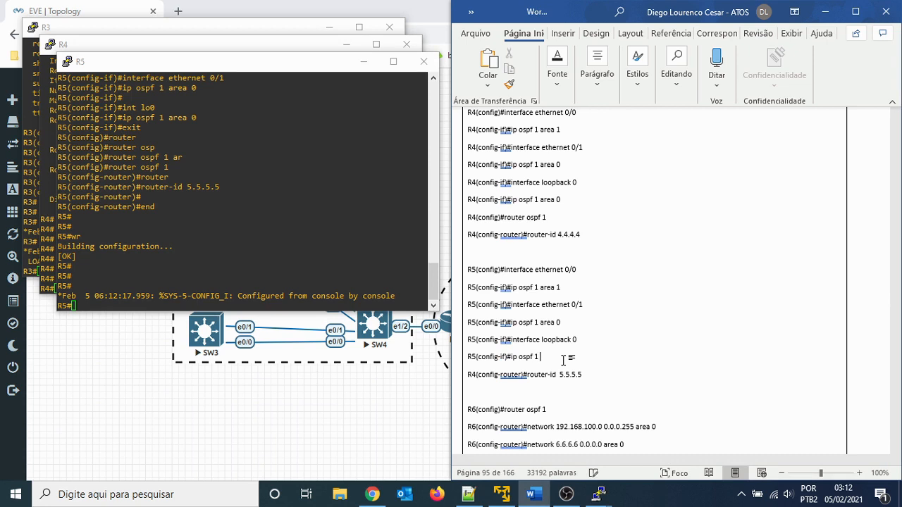
type("rea 0")
key("Down")
key("Return")
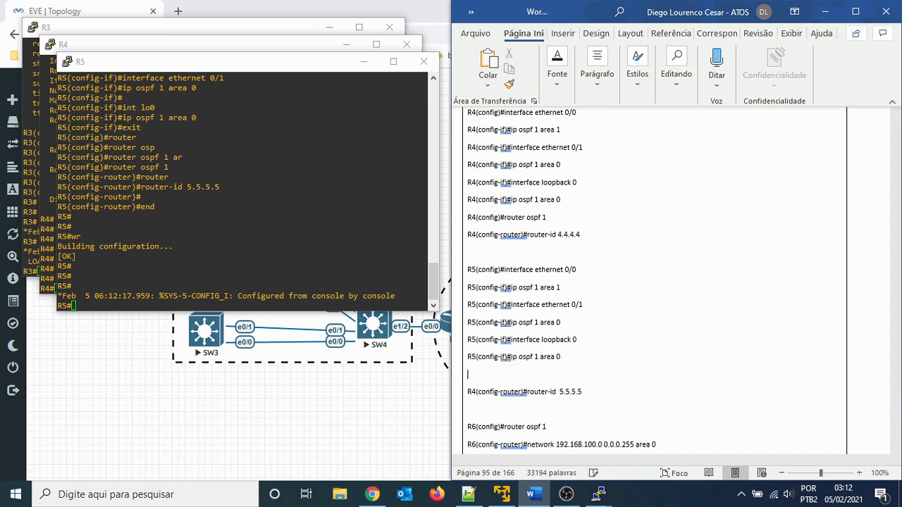
- Copy R4's "router ospf 1" line onto the empty line in R5's block and change its router name to R5
triple_click(473, 215)
key("ctrl+c")
left_click(475, 374)
key("ctrl+v")
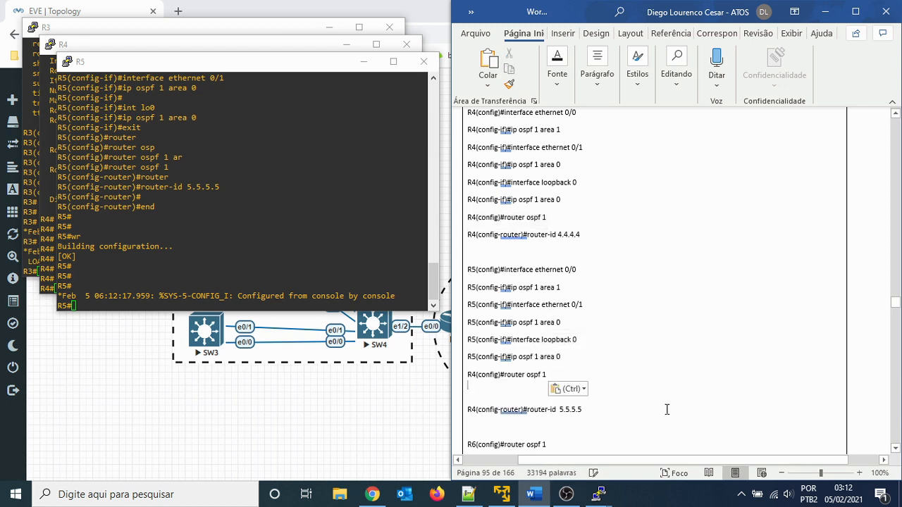
key("BackSpace")
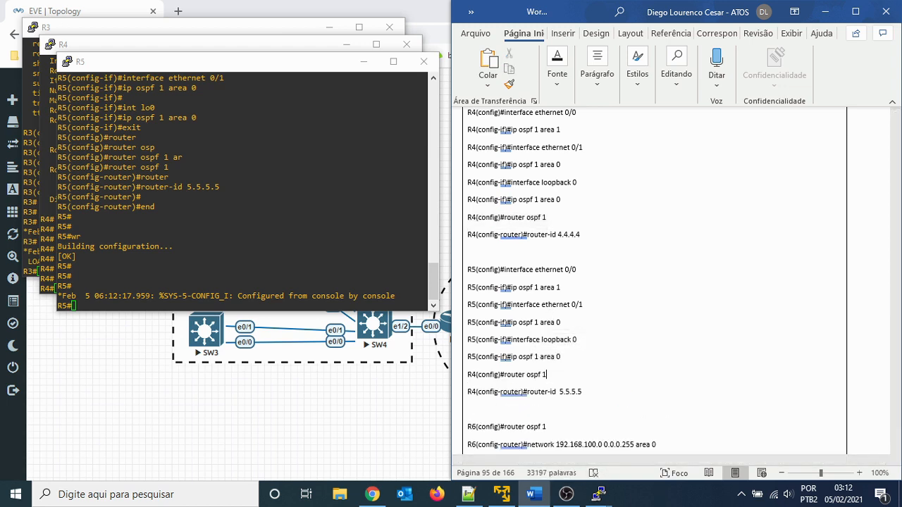
key("BackSpace")
type("5")
scroll(645, 289, "down", 5)
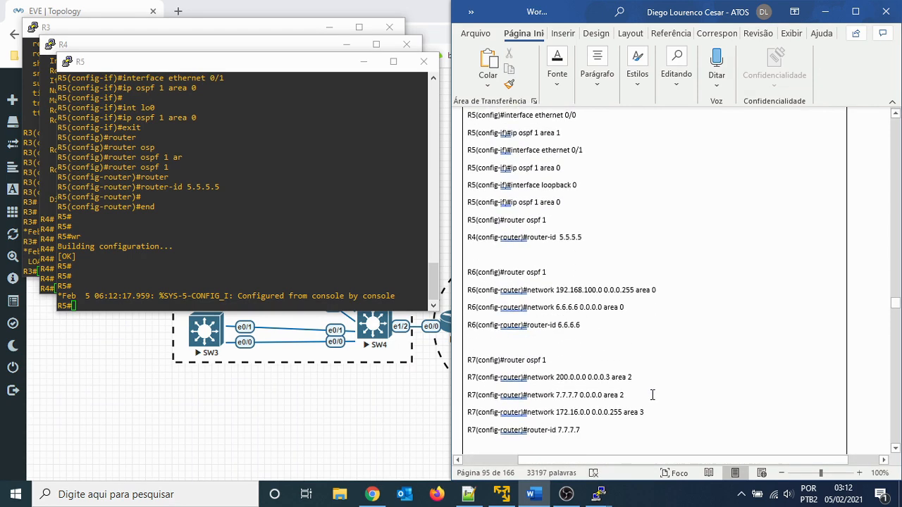
- Return to the R5 console and save its running configuration again with wr
left_click(200, 212)
key("Return")
key("Return")
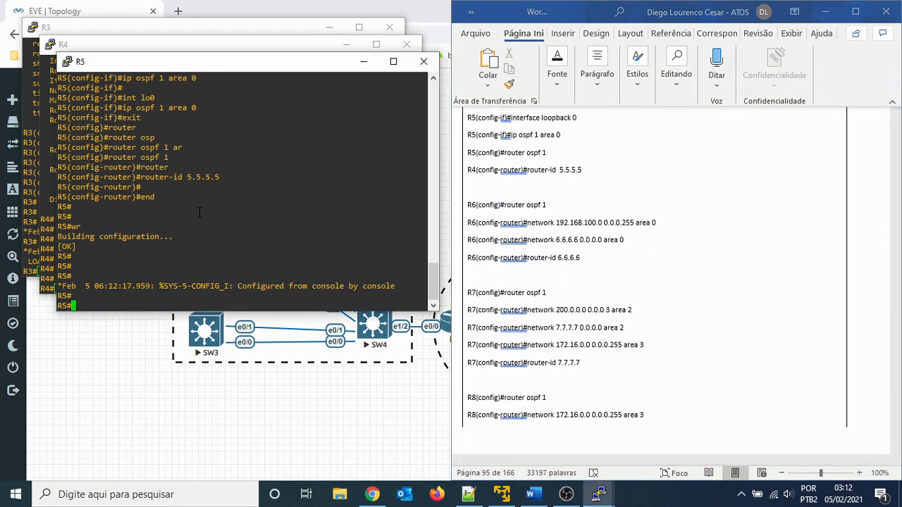
type("wr")
key("Return")
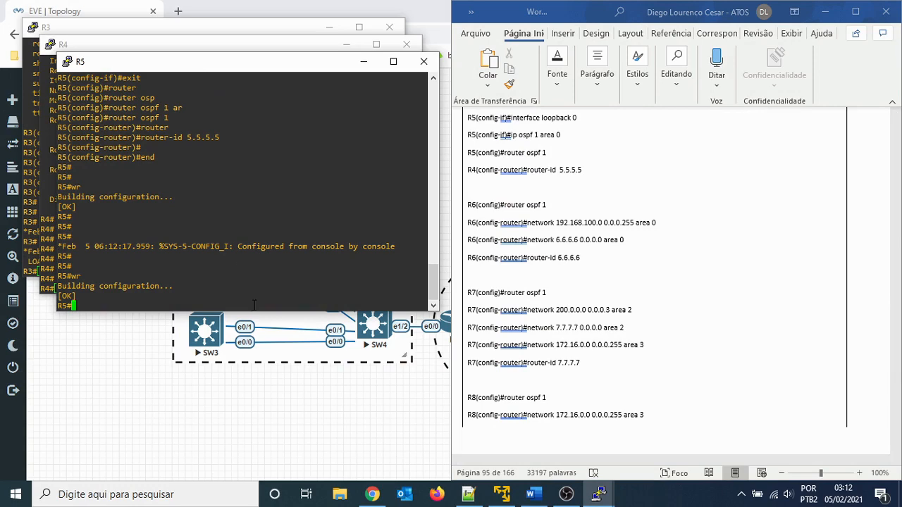
- Switch to the R6 console, enter privileged mode and start global configuration with conf t
left_click(598, 494)
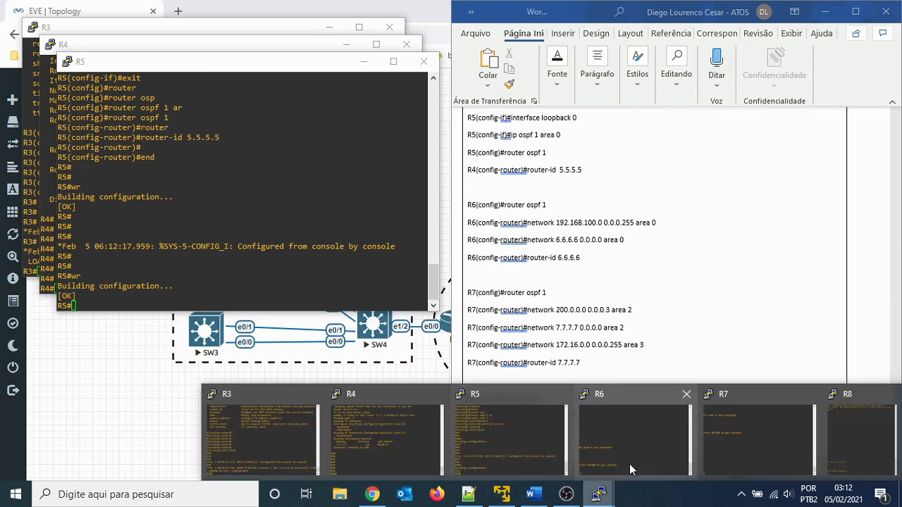
left_click(625, 442)
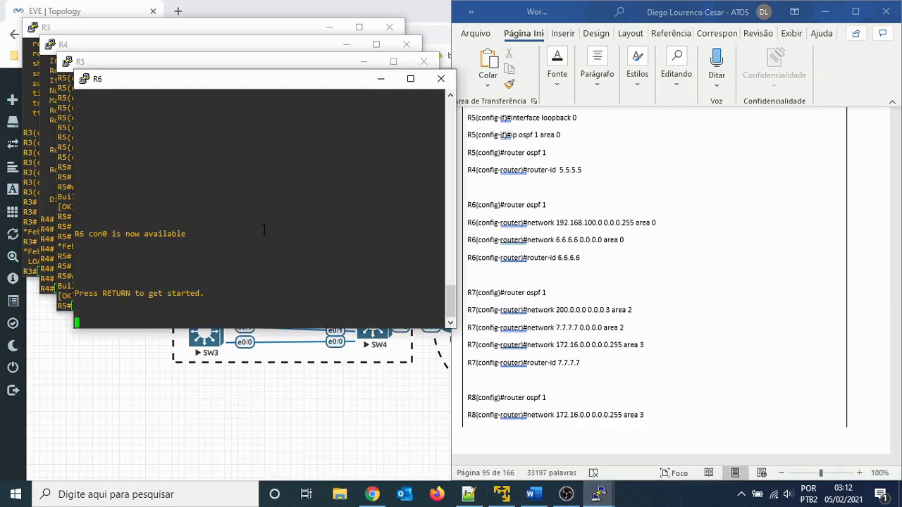
key("Return")
key("Return")
type("en")
key("Return")
key("Return")
key("Return")
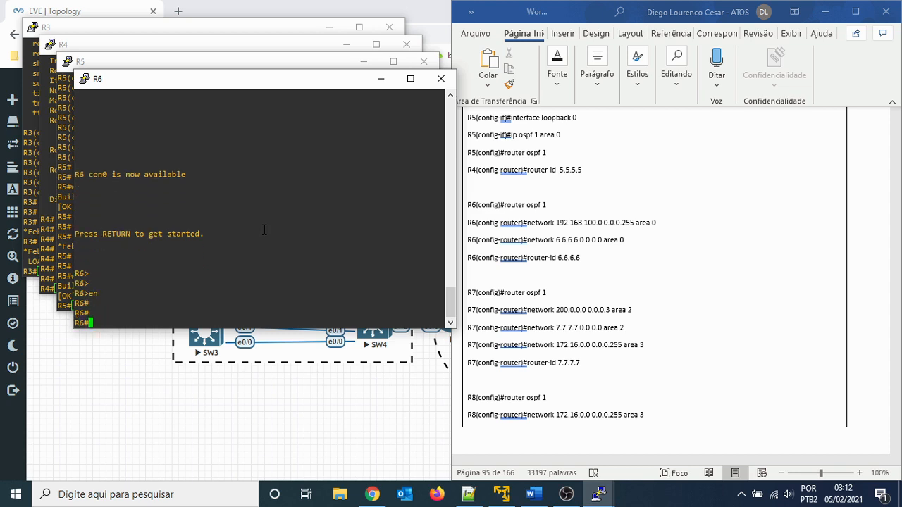
type("conf t")
key("Return")
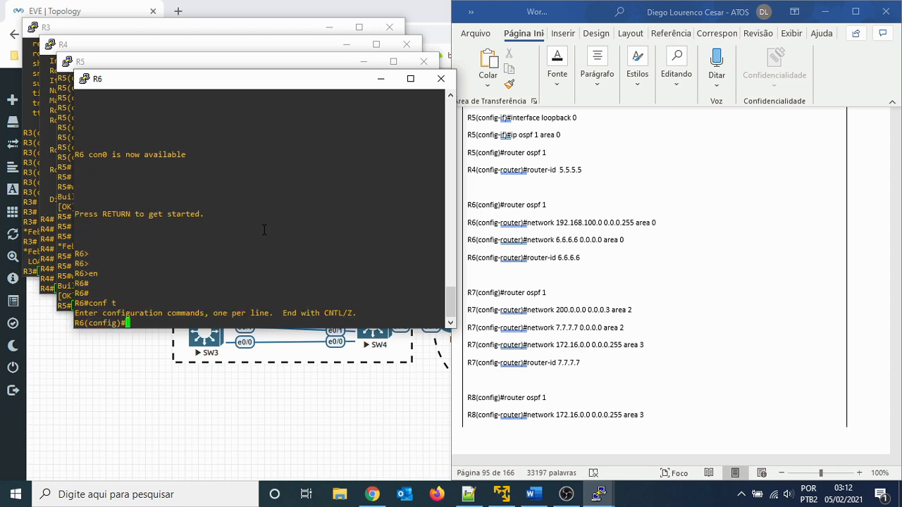
- Start OSPF process 1 on R6 with router ospf 1
type("router")
key("Tab")
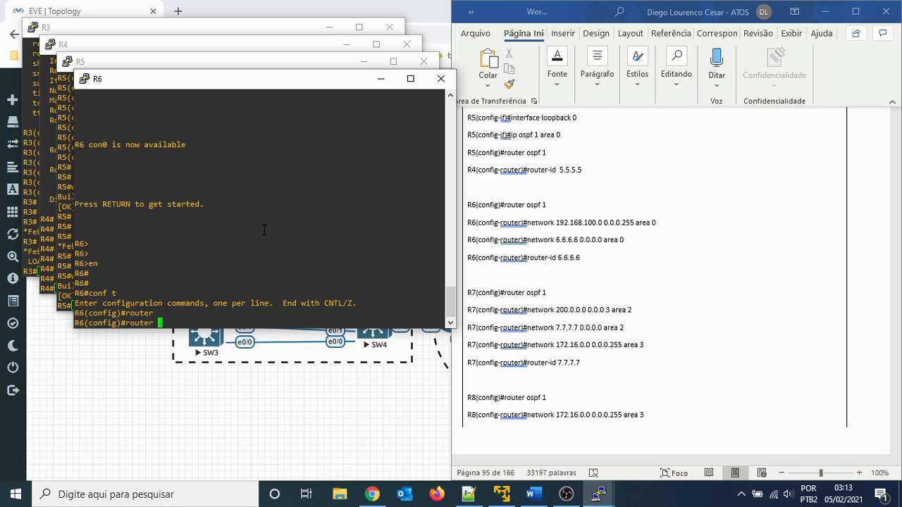
type("osp")
key("Tab")
type("f 1")
key("Return")
- Advertise network 192.168.100.0 with wildcard 0.0.0.255 in OSPF area 0 on R6
type("net")
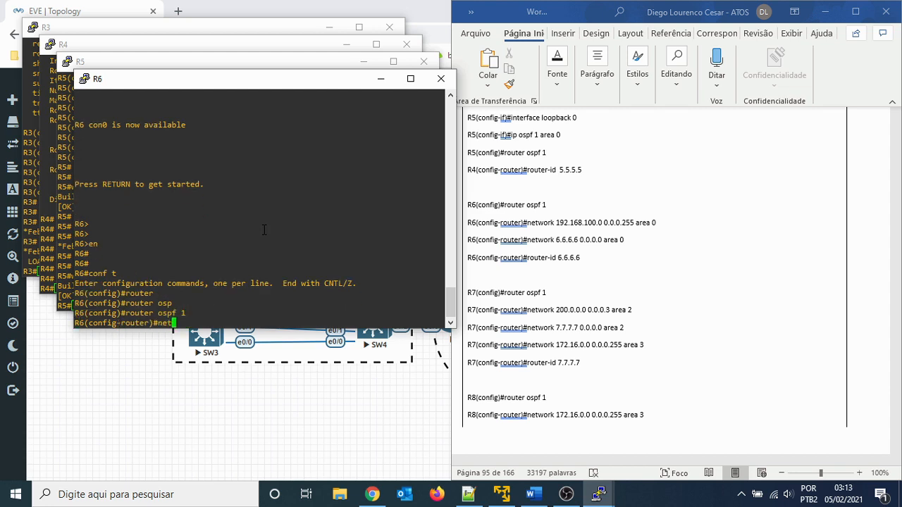
key("Tab")
type("192.1")
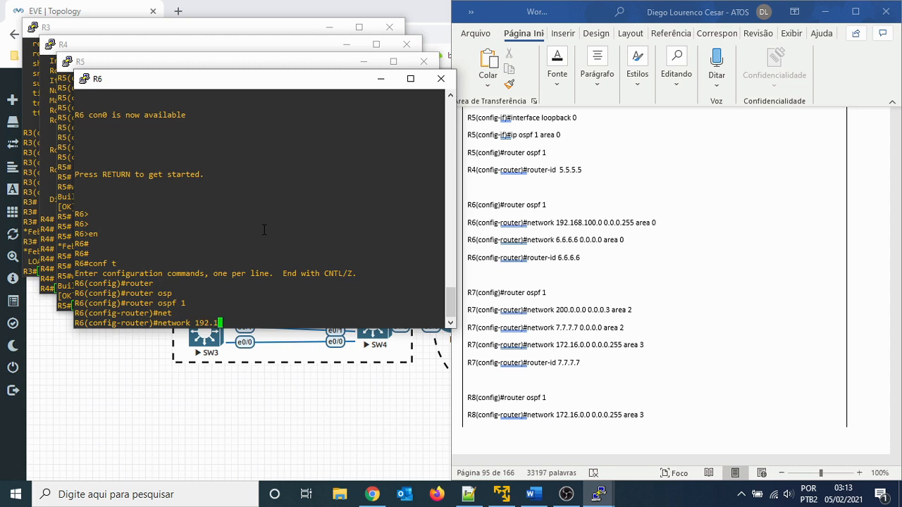
type("68.100.0 0.0.0.255 ar")
key("Tab")
type("0")
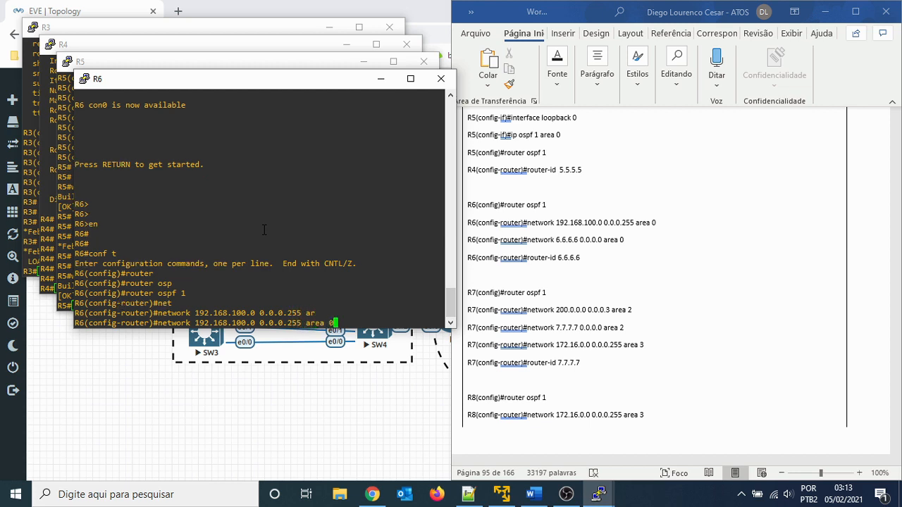
key("Return")
key("Return")
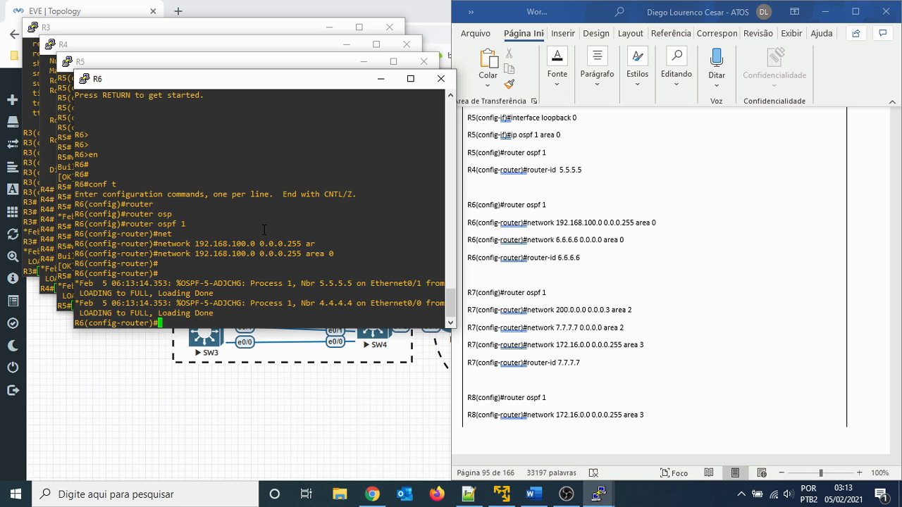
- Advertise R6's loopback network 6.6.6.6 with wildcard 0.0.0.0 in OSPF area 0
type("net")
key("Tab")
type("6.")
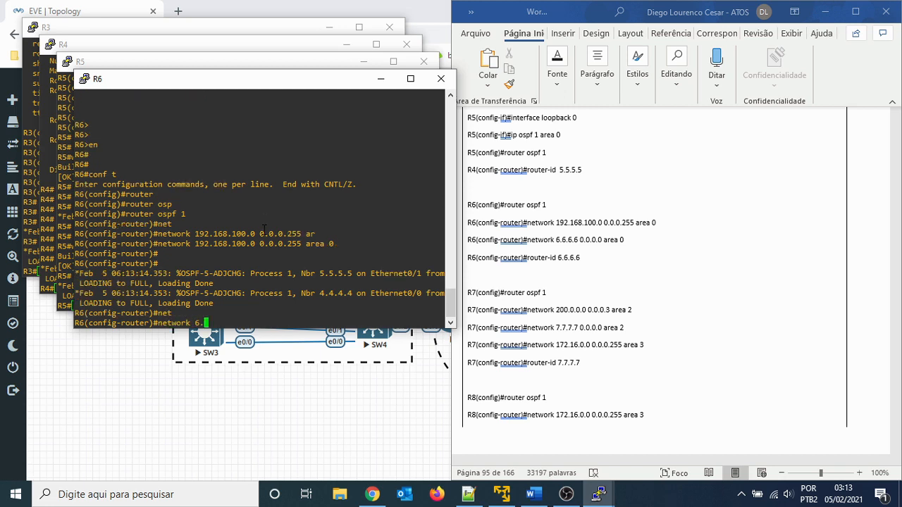
type("6.6.6")
type(" 0.0.0.0 are")
key("Tab")
type("0")
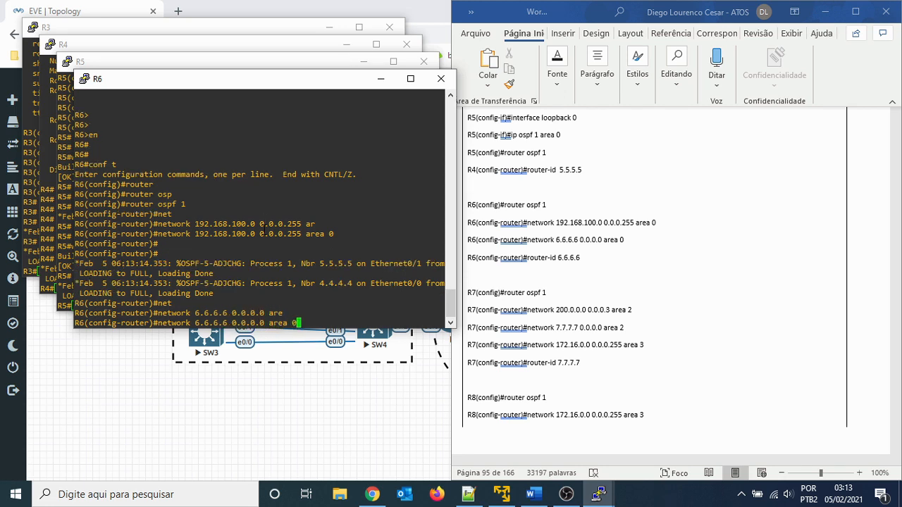
key("Return")
key("Return")
- Set R6's OSPF router ID to 6.6.6.6
type("router)#router")
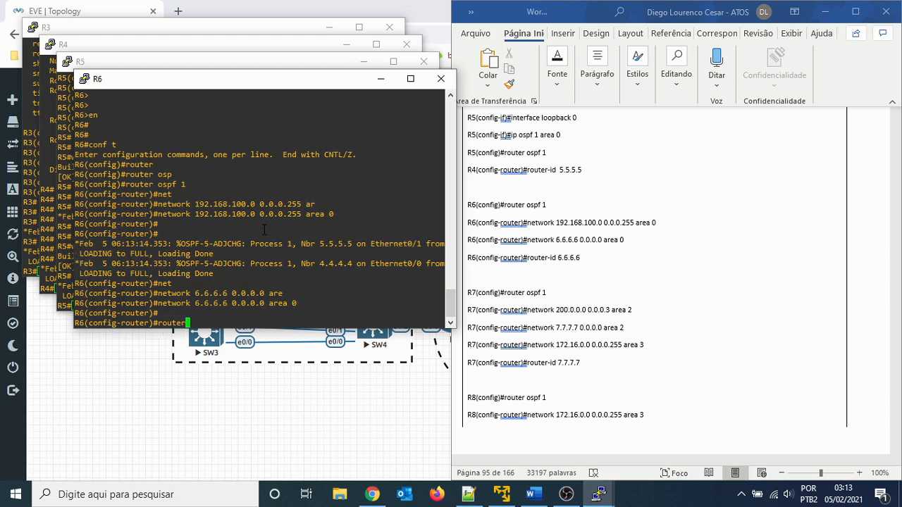
key("Tab")
type("6.6.6.6")
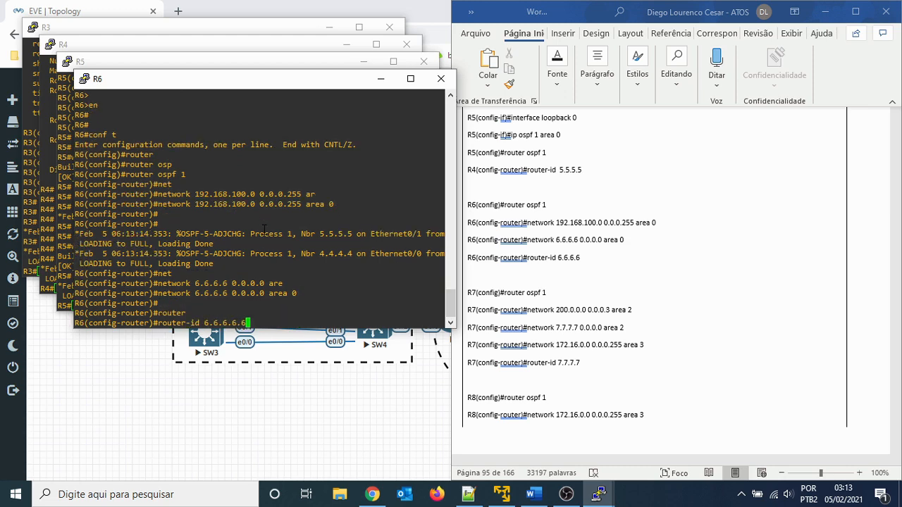
key("Return")
- Leave configuration mode on R6 and save the running configuration with wr
key("Return")
key("Return")
type("end")
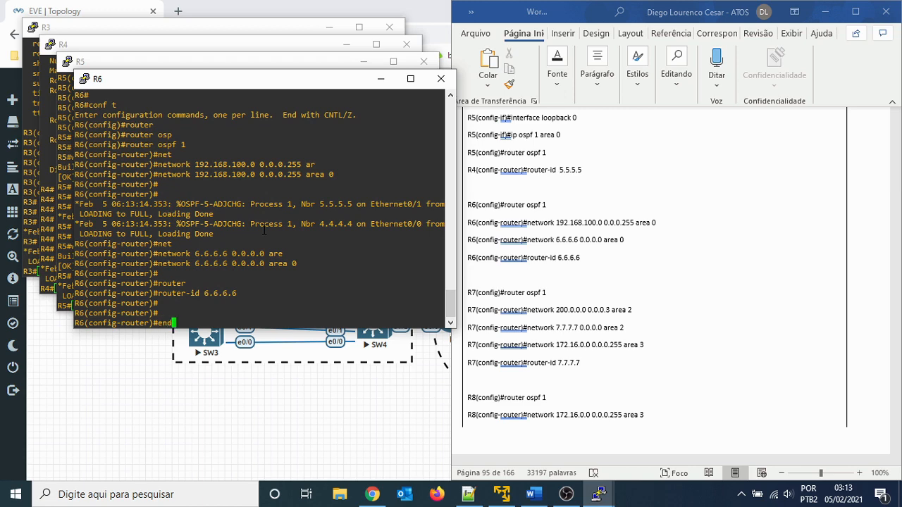
key("Return")
key("Return")
type("wr")
key("Return")
key("Return")
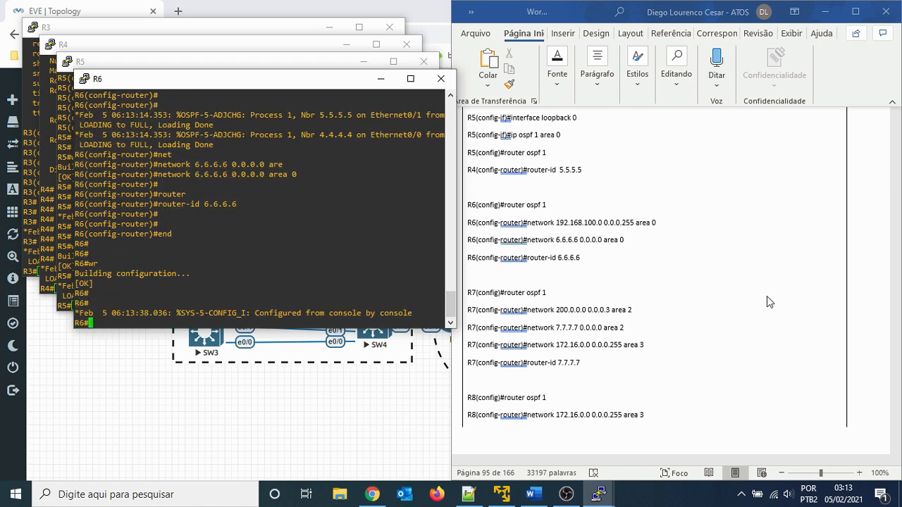
- Switch to the R7 console, enter privileged mode and start configuration from the terminal
scroll(765, 302, "down", 2)
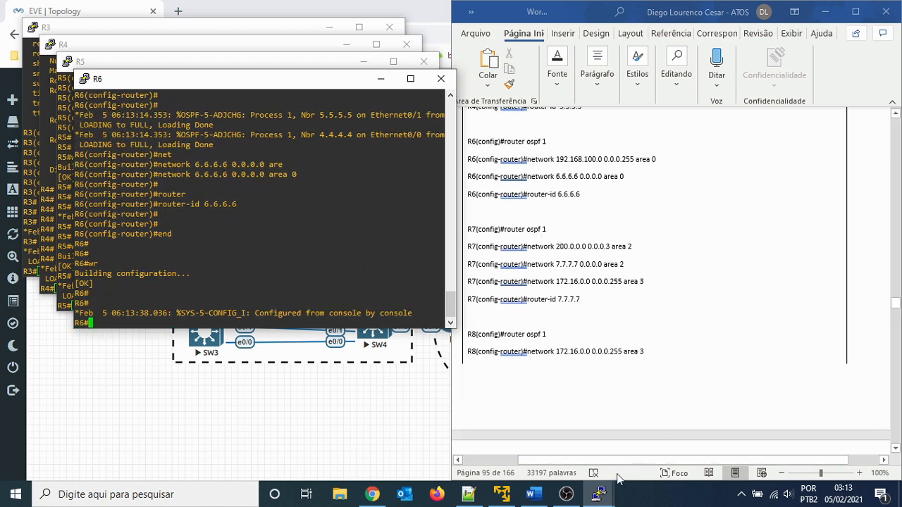
left_click(598, 494)
left_click(734, 437)
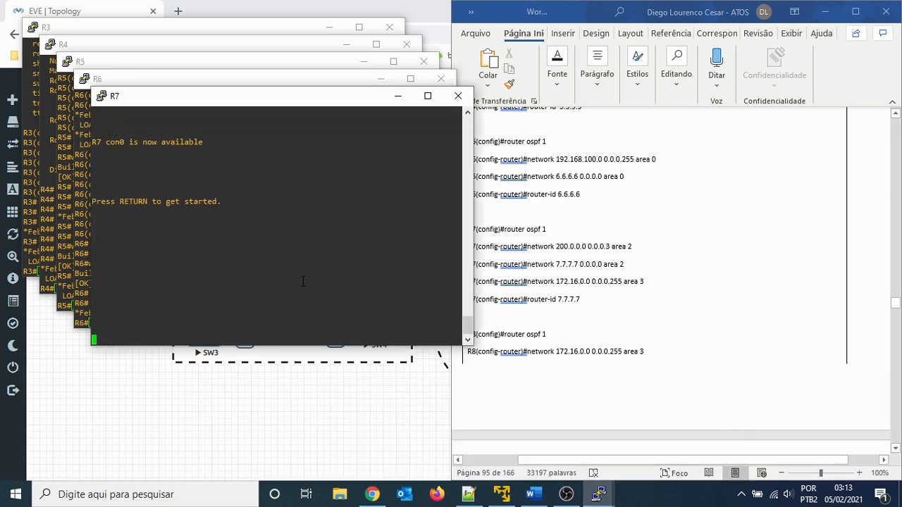
key("Return")
key("Return")
type("en")
key("Return")
key("Return")
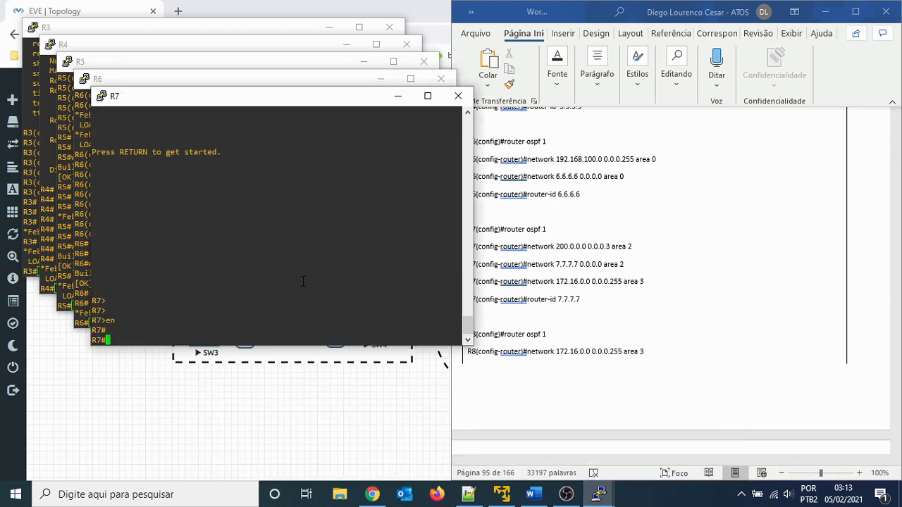
key("Return")
type("conf")
key("Return")
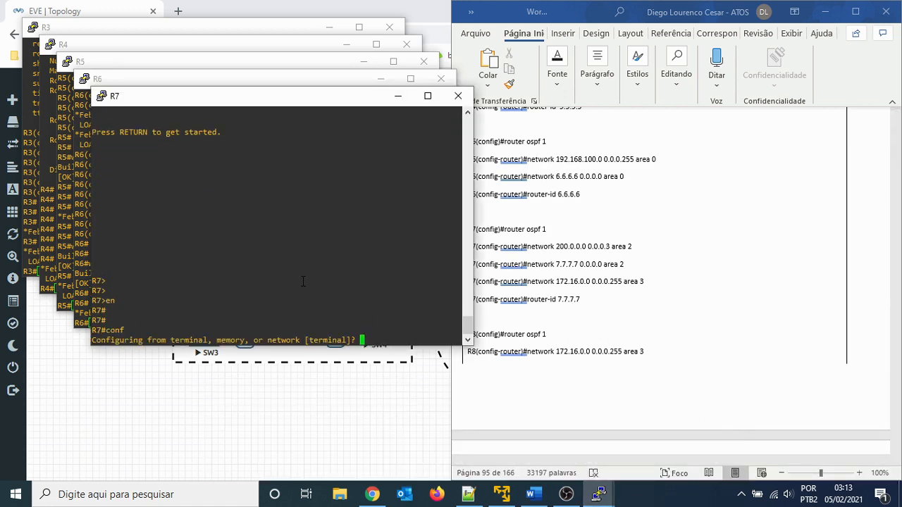
key("Return")
- Start OSPF process 1 on R7 with router ospf 1
type("router")
key("Tab")
type("o")
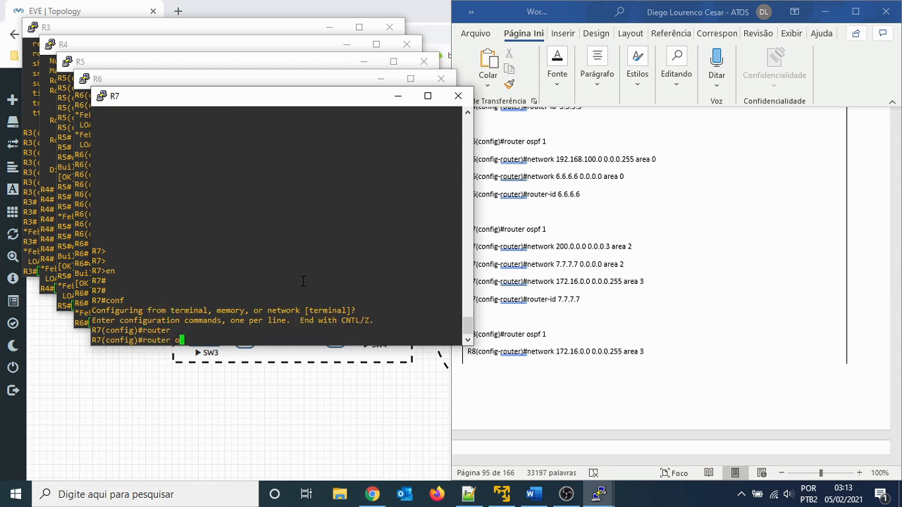
type("s")
key("Tab")
type("1")
key("Return")
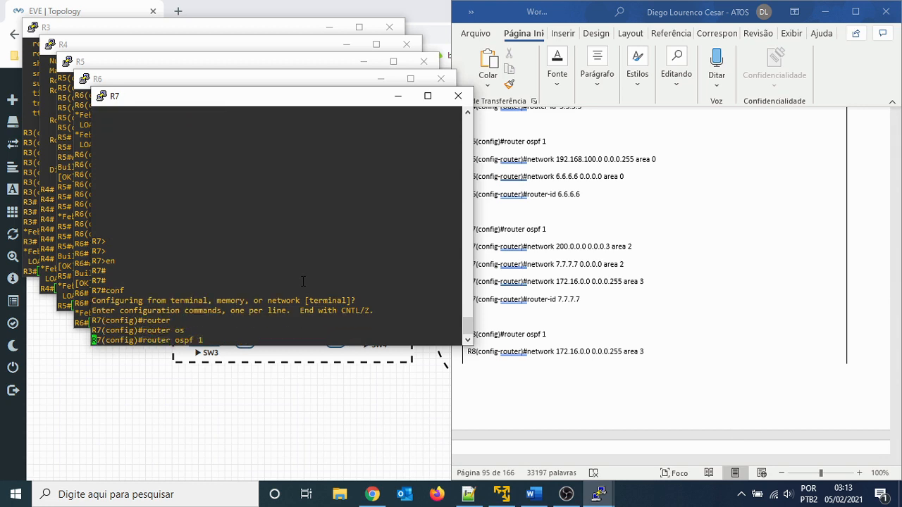
- Advertise network 200.0.0.0 with wildcard 0.0.0.3 in OSPF area 2 on R7
type("net")
key("Tab")
type("200.0.0.0")
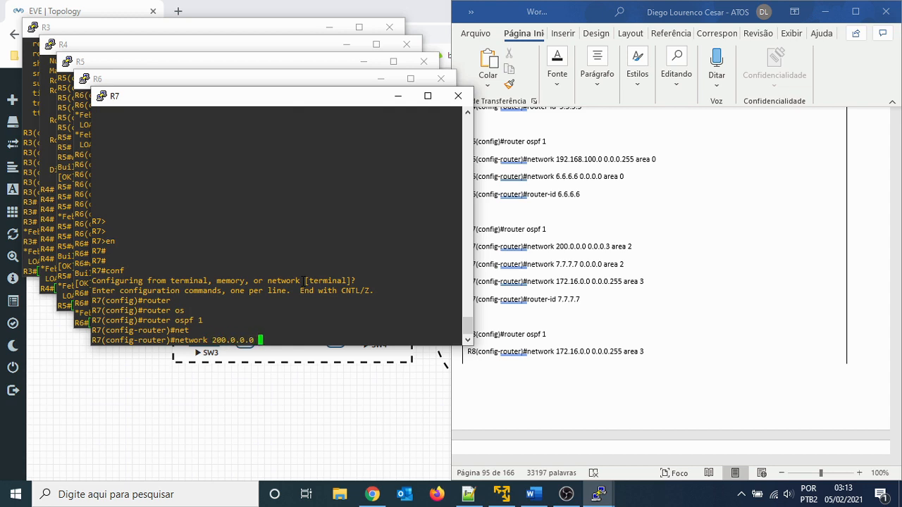
type(" 0.0.0.3 are")
key("Tab")
type("0")
key("Return")
key("Return")
key("Return")
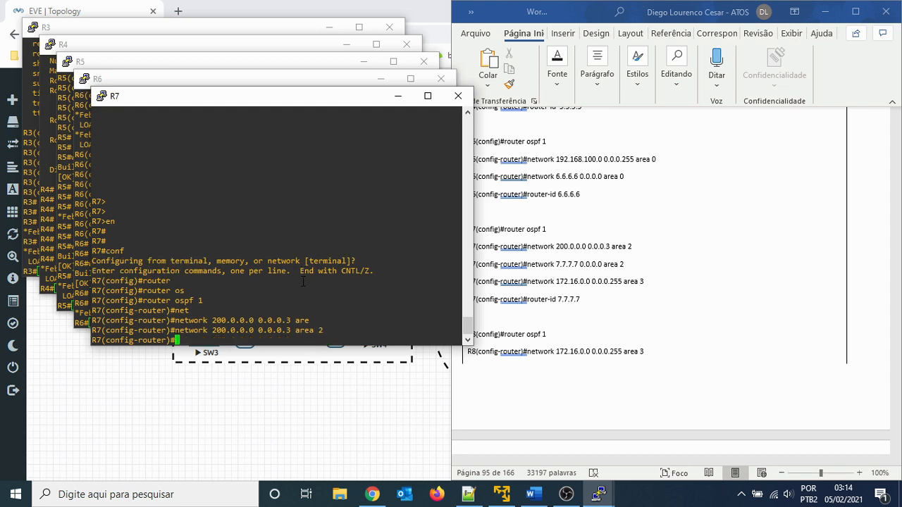
- Advertise R7's loopback network 7.7.7.7 with wildcard 0.0.0.0 in OSPF area 2
type("net")
key("Tab")
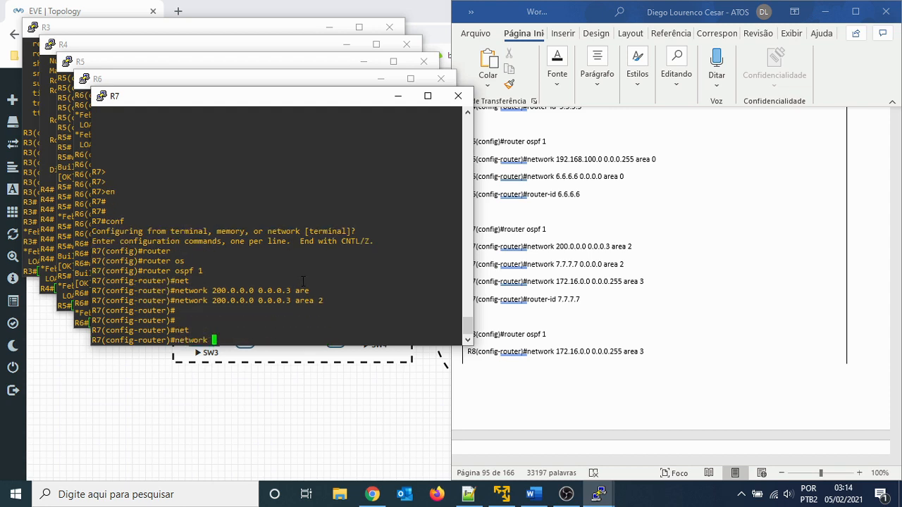
type("7.7.7.7 0.0.0.0 are")
key("Tab")
type("2")
key("Return")
key("Return")
- Advertise network 172.16.0.0 with wildcard 0.0.0.255 in OSPF area 3 on R7
type("net")
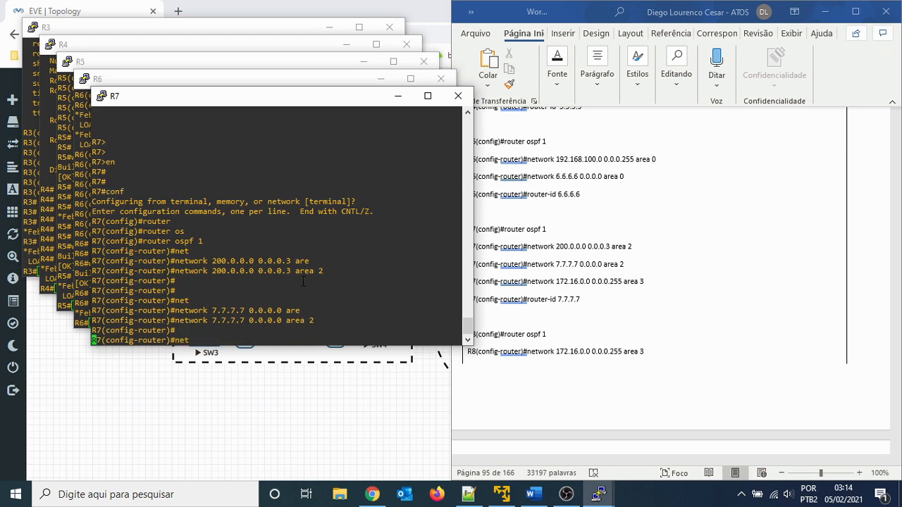
key("Tab")
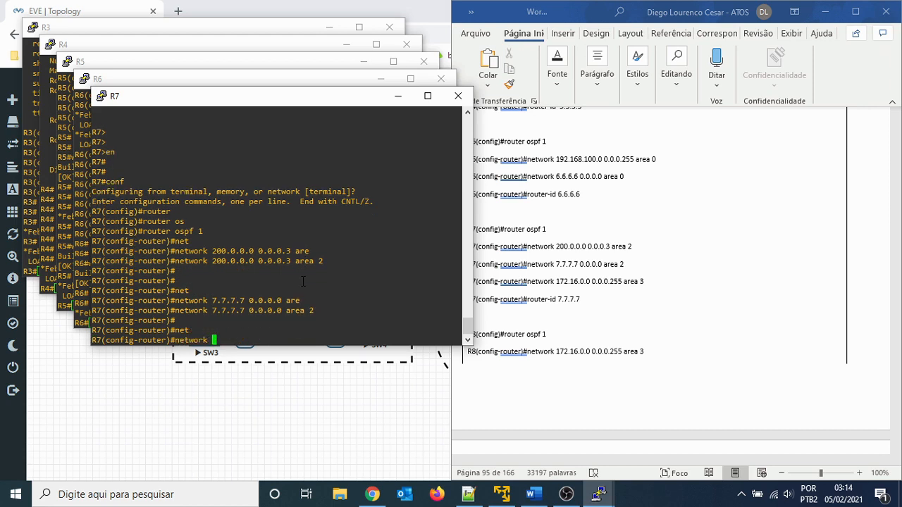
type("172.16.")
type("0.0.")
key("BackSpace")
type("0.0.00")
key("BackSpace")
type(".0.2")
key("BackSpace")
key("BackSpace")
key("BackSpace")
type("255 ar")
key("Tab")
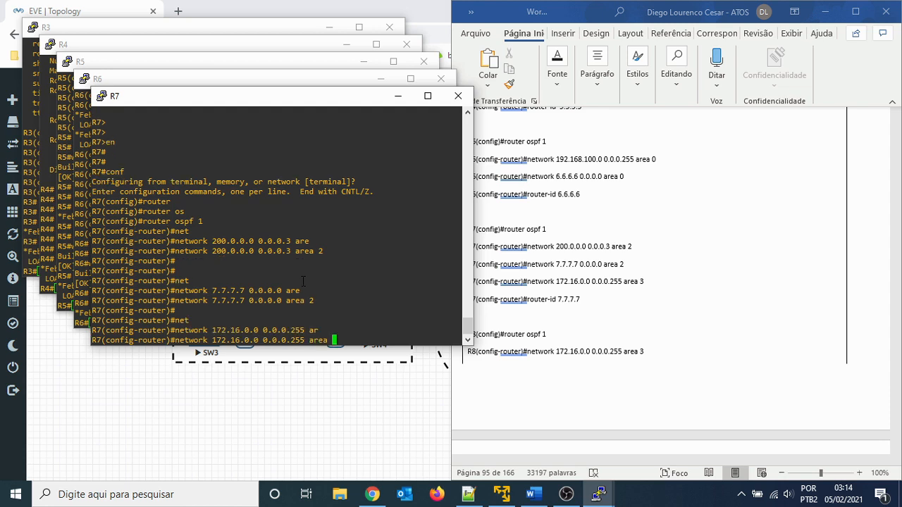
type("3")
key("Return")
- Set R7's OSPF router ID to 7.7.7.7, copying the address from the earlier network command
type("rotuer")
key("Tab")
key("BackSpace")
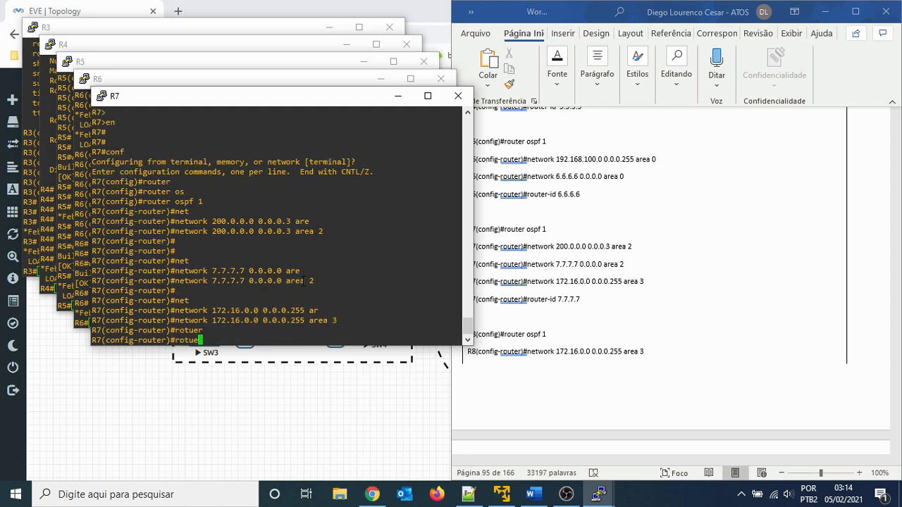
key("BackSpace")
key("BackSpace")
key("Tab")
type("er")
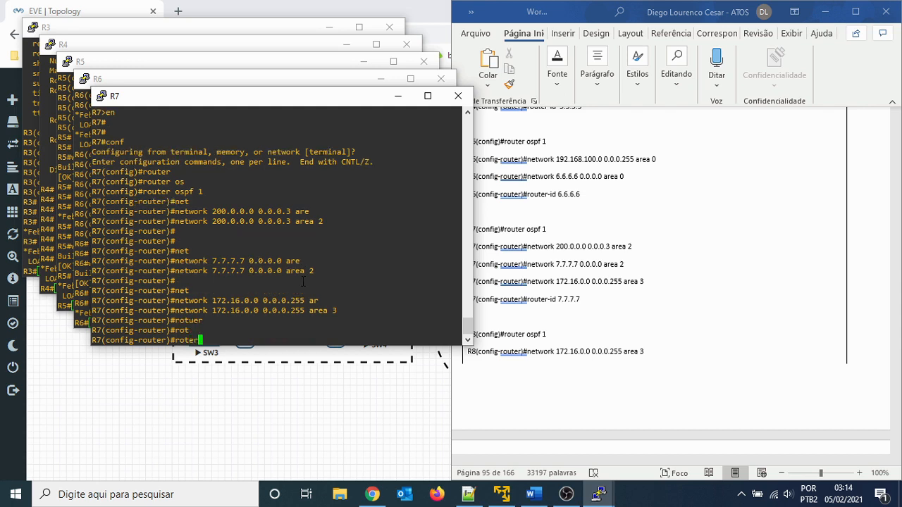
key("Tab")
key("BackSpace")
key("BackSpace")
key("BackSpace")
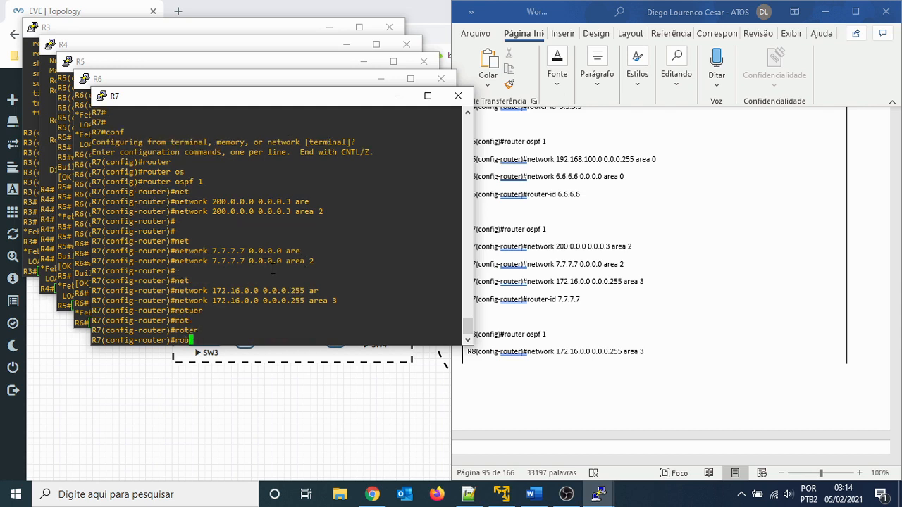
type("uter")
key("Tab")
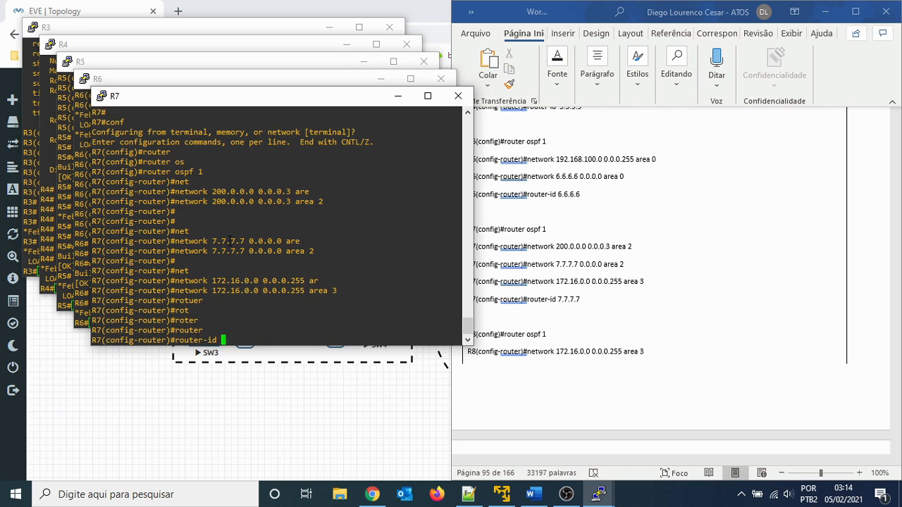
double_click(229, 241)
right_click(355, 289)
key("Return")
key("Return")
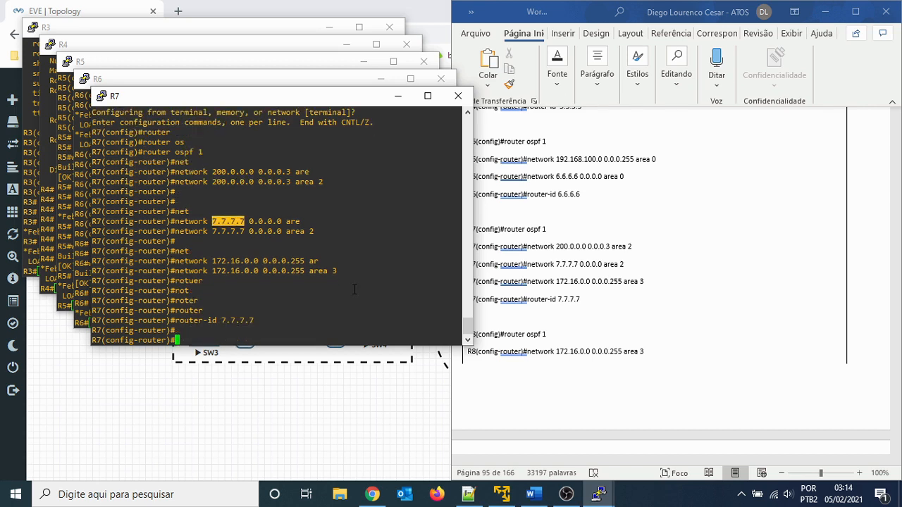
- Leave configuration mode on R7 and save the running configuration with wr
type("end")
key("Return")
key("Return")
type("wr")
key("Return")
key("Return")
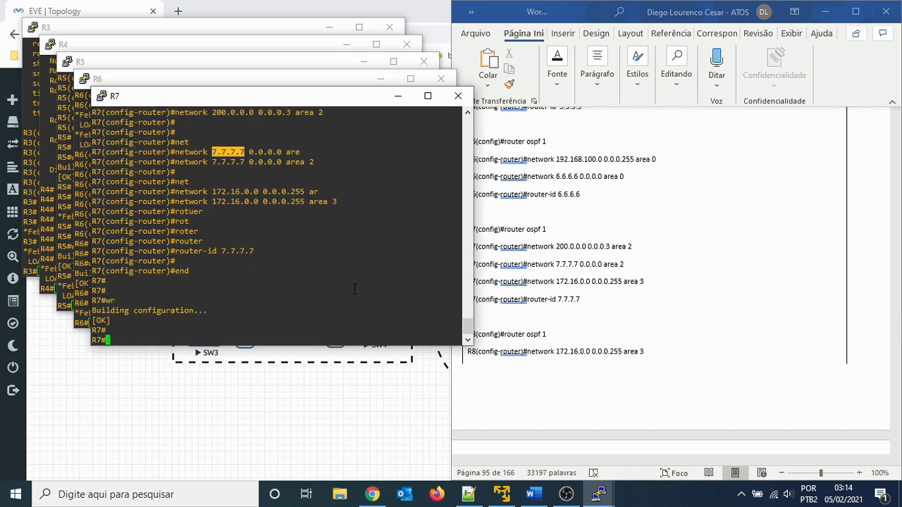
- Bring up the R8 commands in the lab guide, open the R8 router console and enter privileged mode
left_click(735, 286)
scroll(721, 306, "down", 3)
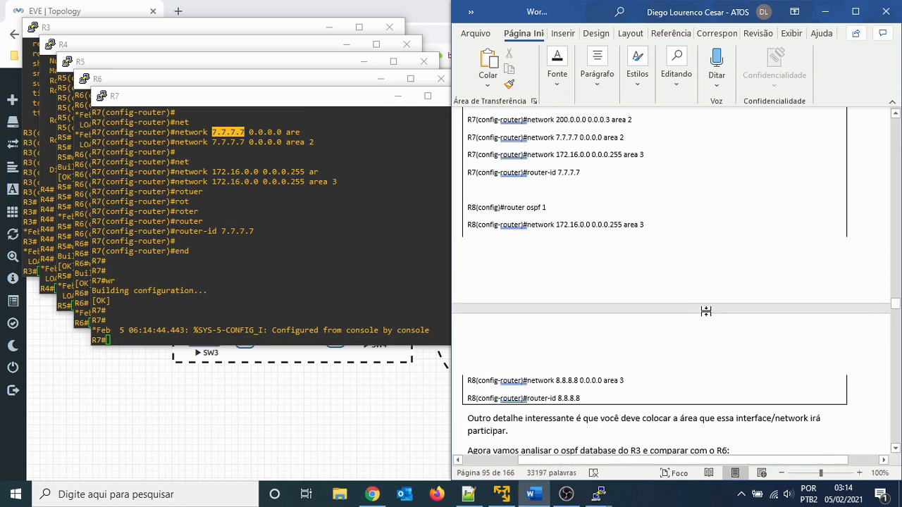
left_click(599, 495)
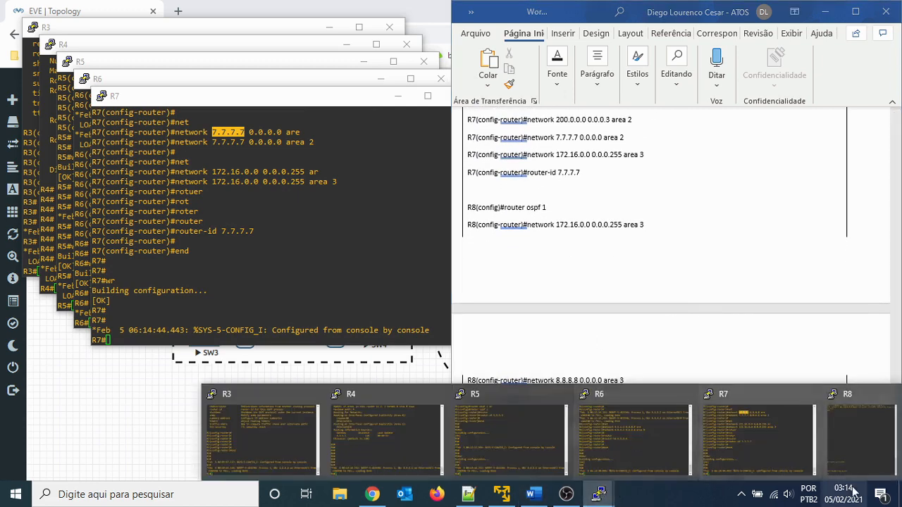
left_click(859, 449)
key("super+Left")
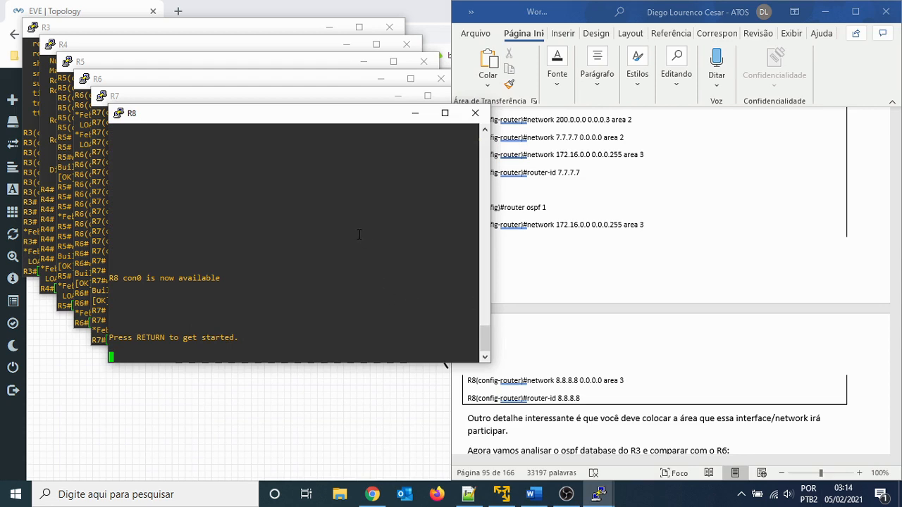
key("Return")
key("Return")
key("Return")
key("Return")
type("en")
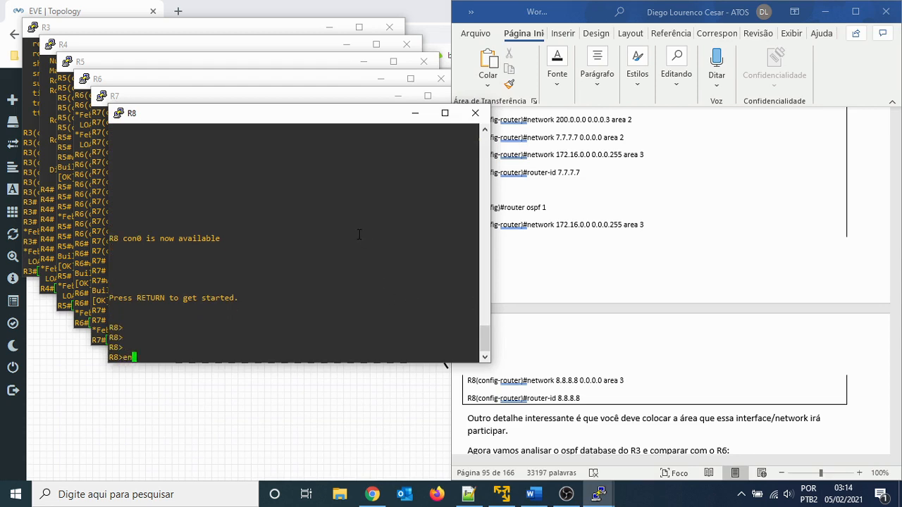
key("Return")
key("Return")
- Enter global configuration mode on R8 and start OSPF process 1
type("rout")
key("Tab")
key("BackSpace")
key("BackSpace")
key("BackSpace")
key("BackSpace")
key("BackSpace")
key("BackSpace")
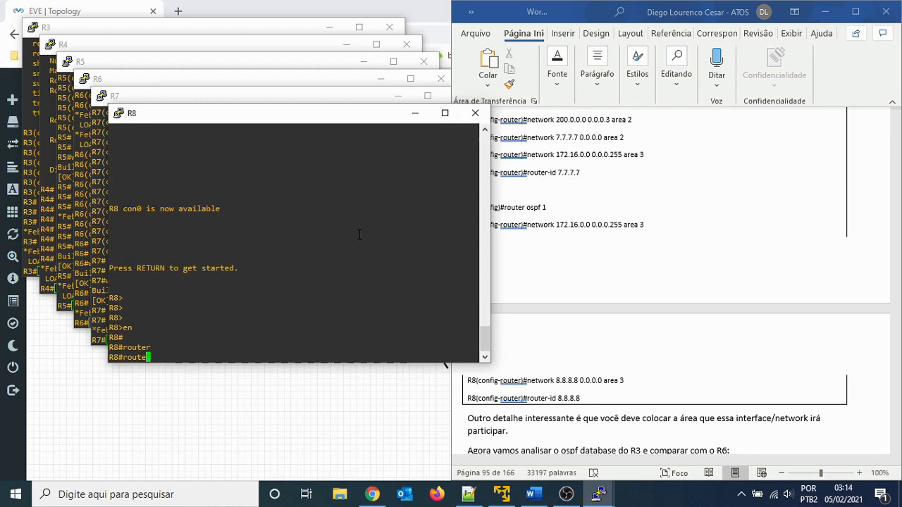
type("conf t")
key("Return")
type("router")
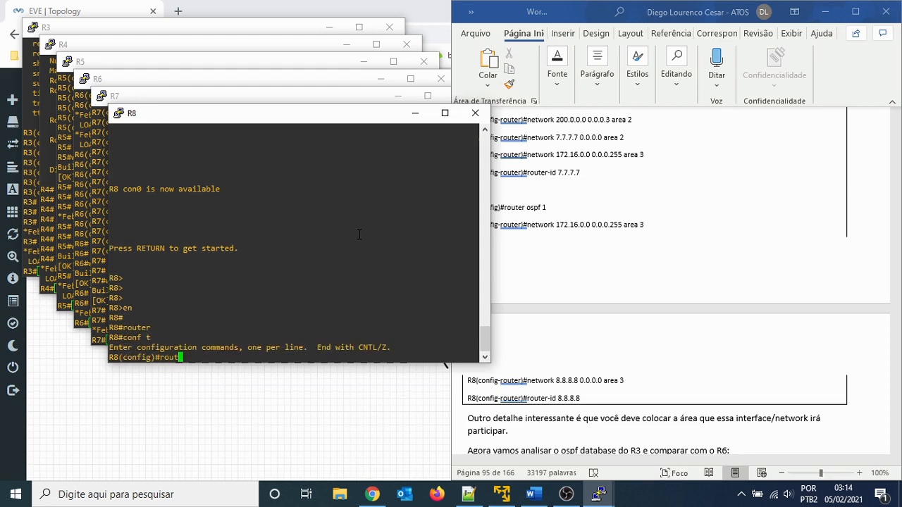
key("Tab")
type("os")
key("Tab")
type("1")
key("Return")
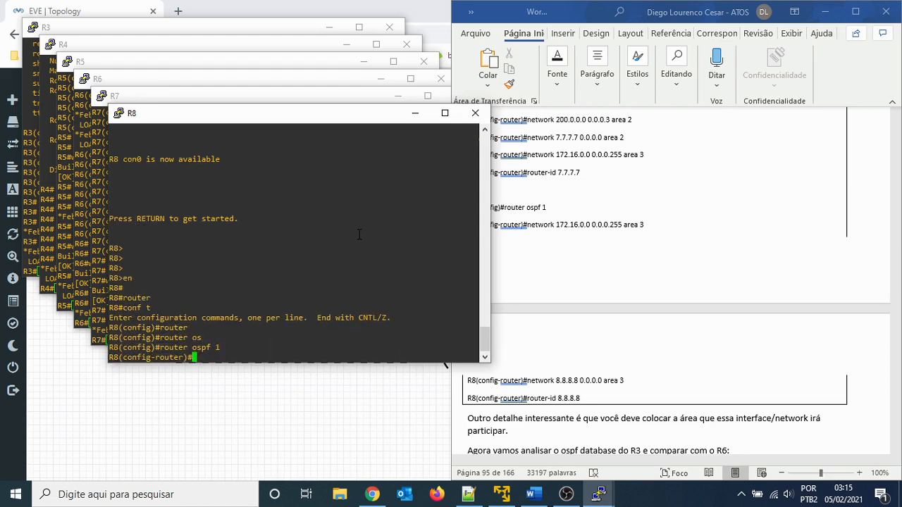
- Advertise network 172.16.0.0 with wildcard 0.0.0.255 in OSPF area 3 on R8
type("net")
key("Tab")
type("172.16")
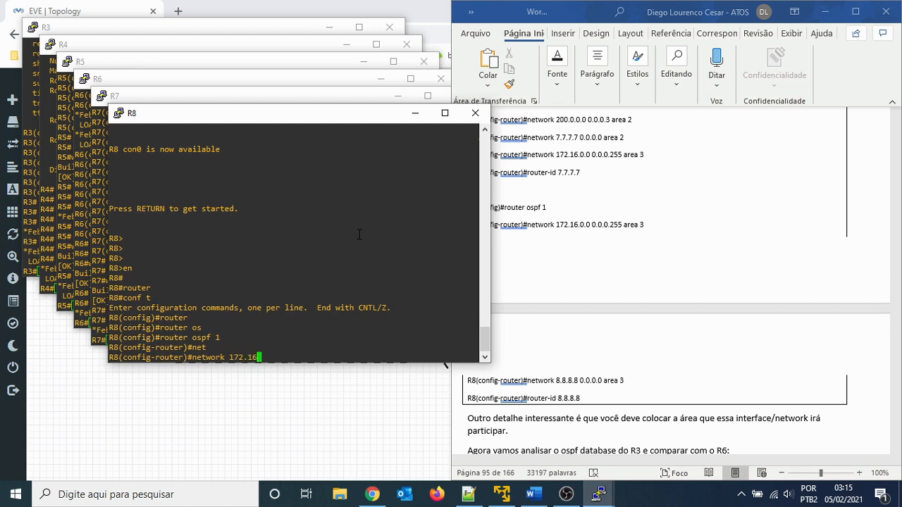
type(".0.0.")
key("BackSpace")
type("0.0.0.255 ar")
key("Tab")
type("4")
key("BackSpace")
type("3")
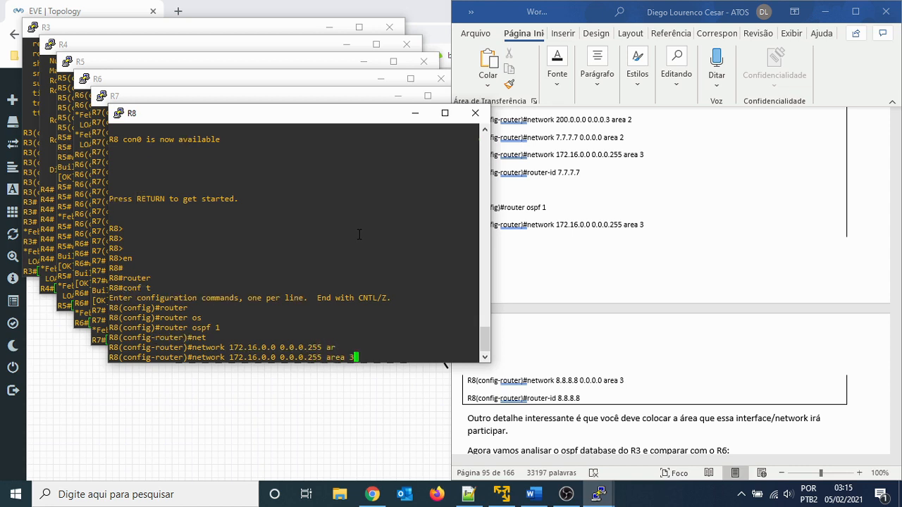
key("Return")
key("Return")
key("Return")
- Advertise R8's loopback network 8.8.8.8 with wildcard 0.0.0.0 in OSPF area 0
type("net")
key("Tab")
type("8.8.8")
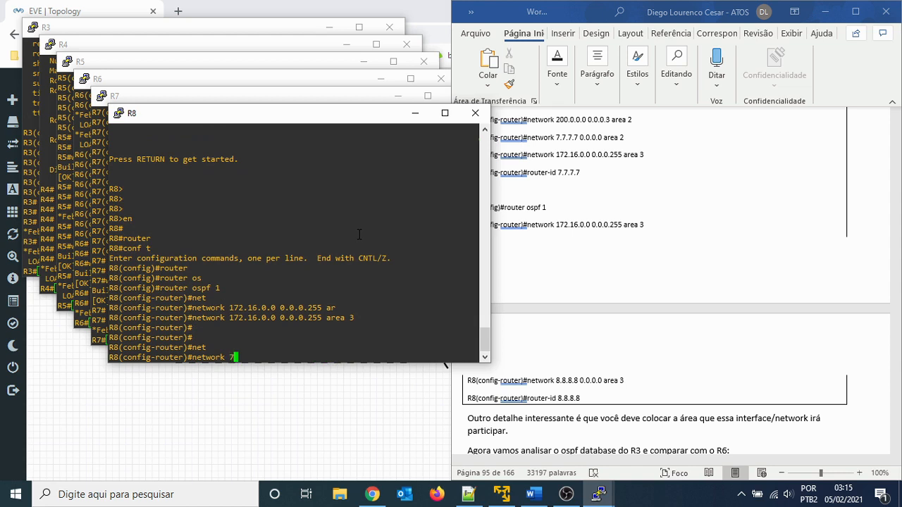
type(".8 0.0.0.0 are")
key("Tab")
type("0")
key("Return")
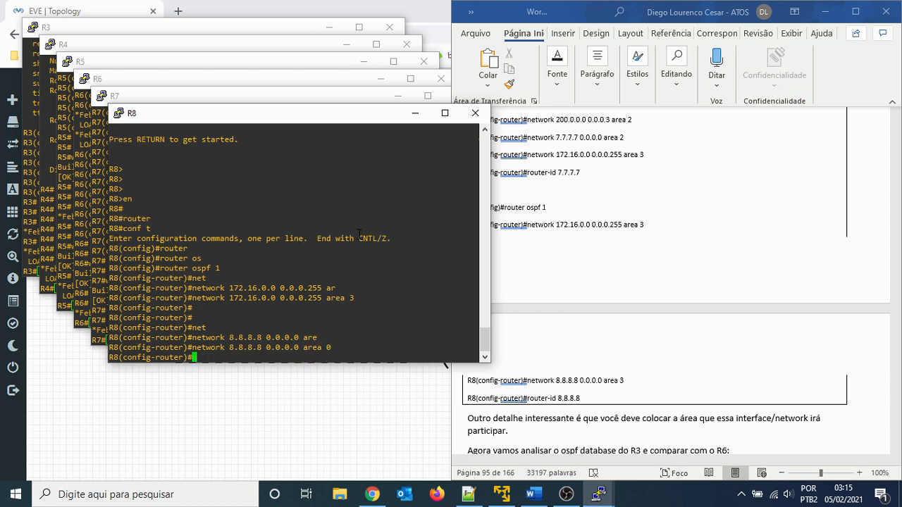
- Set R8's OSPF router ID to 8.8.8.8, copying the address from the earlier network command
type("router")
key("Tab")
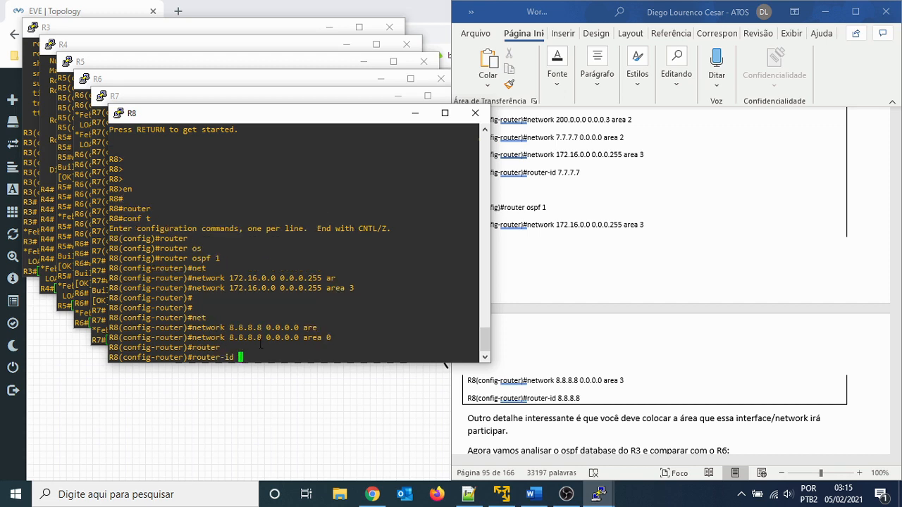
double_click(246, 338)
right_click(347, 362)
key("Return")
key("Return")
key("Return")
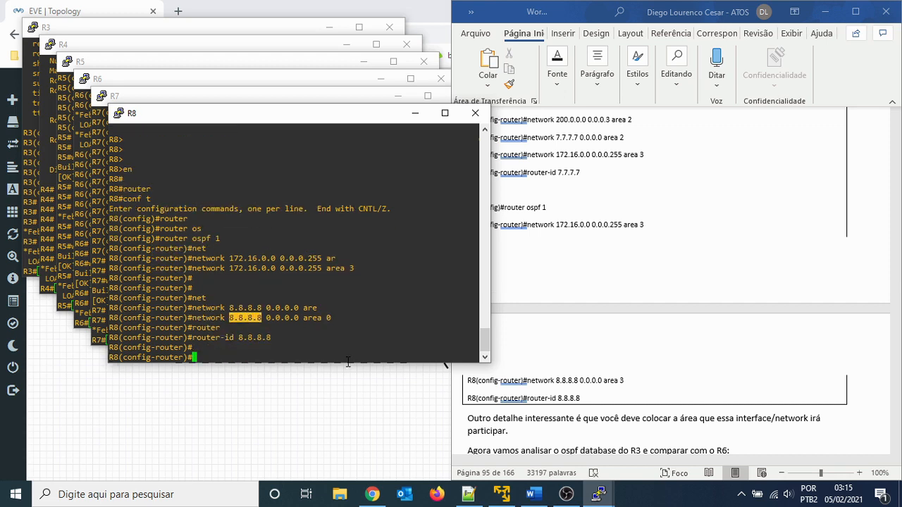
- Leave configuration mode on R8 and save the running configuration with wr
type("end")
key("Return")
key("Return")
type("wr")
key("Return")
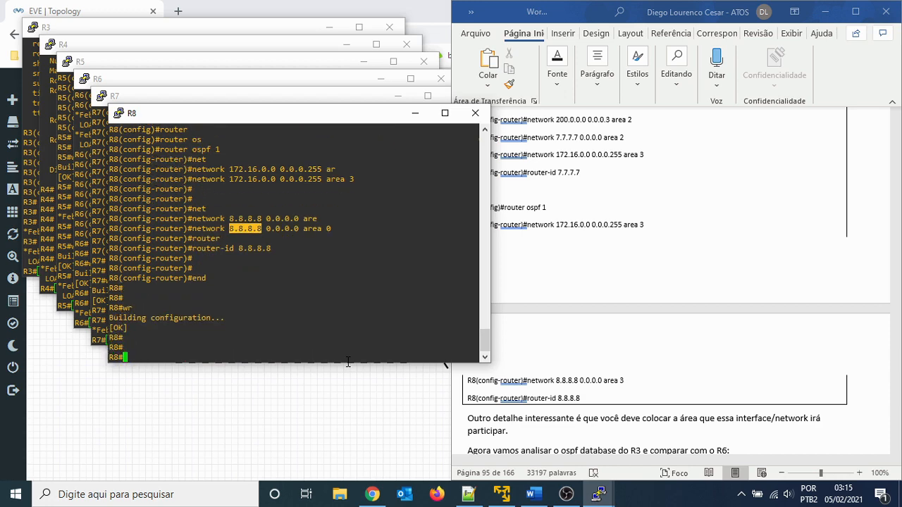
key("Return")
key("Return")
- Read on in the lab guide to the R3 OSPF database section, moving the R8 console window away from R7's
left_click(833, 425)
scroll(817, 423, "down", 5)
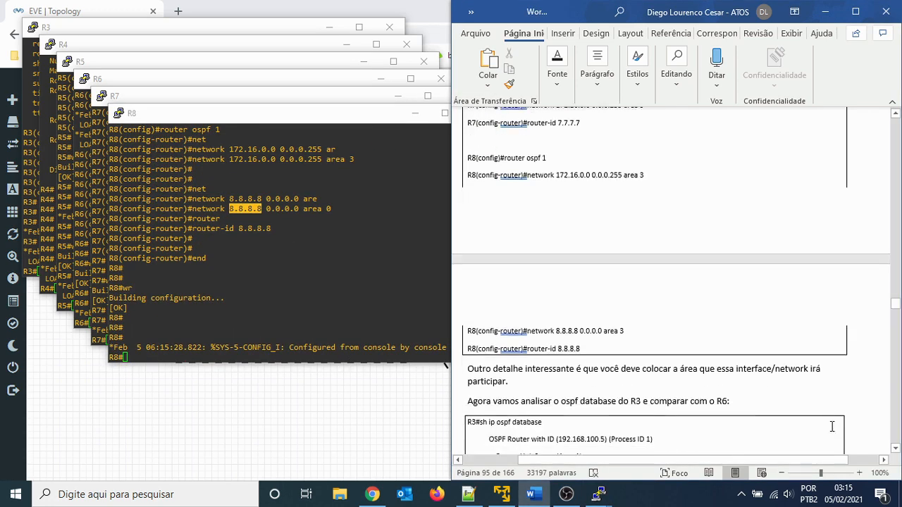
scroll(805, 417, "down", 1)
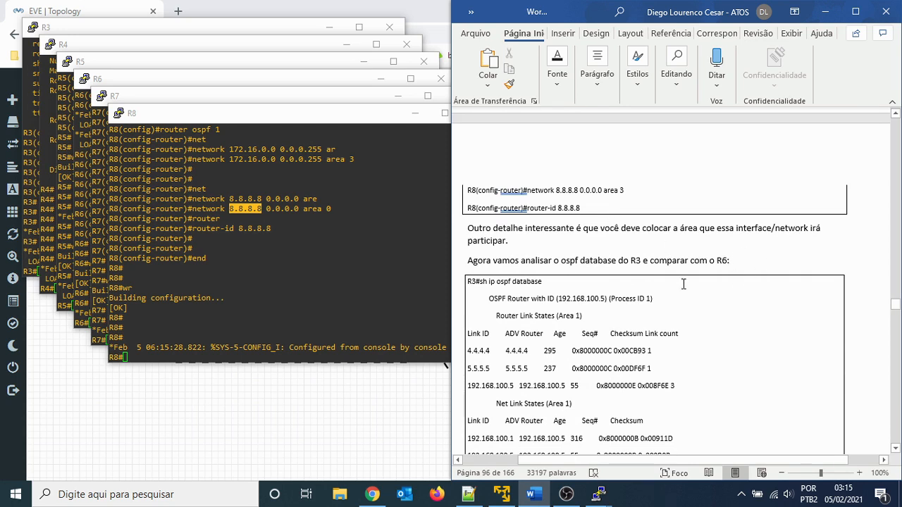
left_click(363, 215)
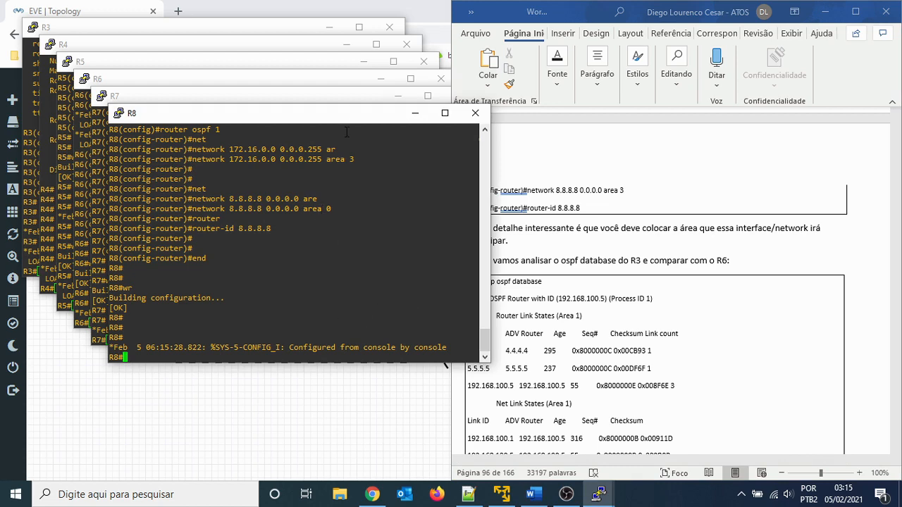
left_click_drag(338, 115, 312, 163)
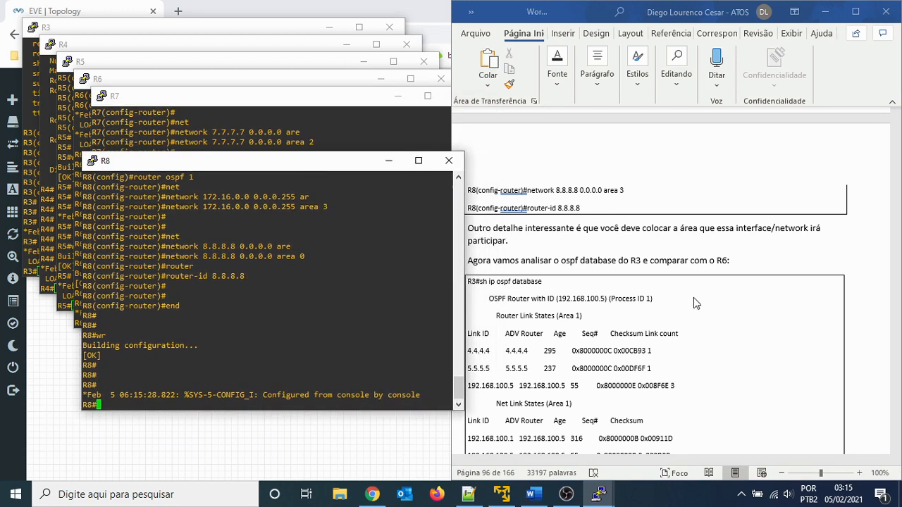
scroll(693, 297, "down", 1)
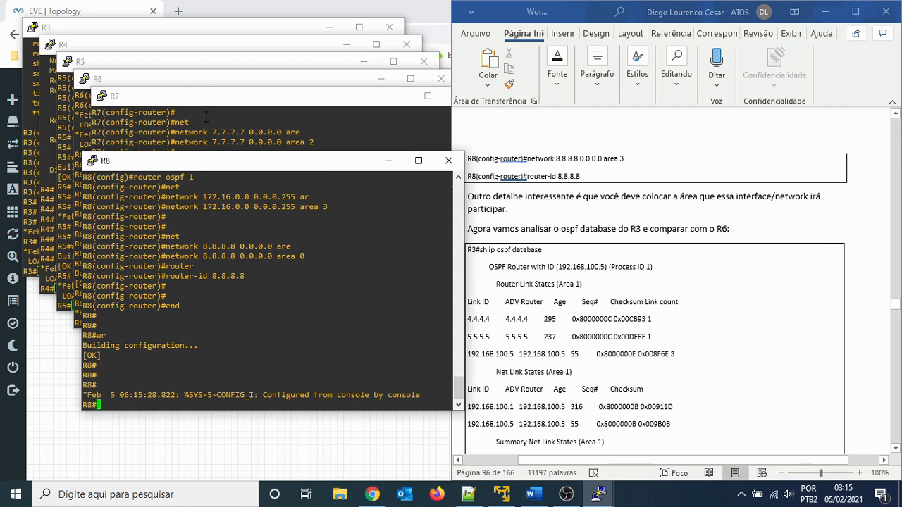
- Switch to the R6 console and list its OSPF neighbors with sh ip ospf neighbor
left_click(171, 75)
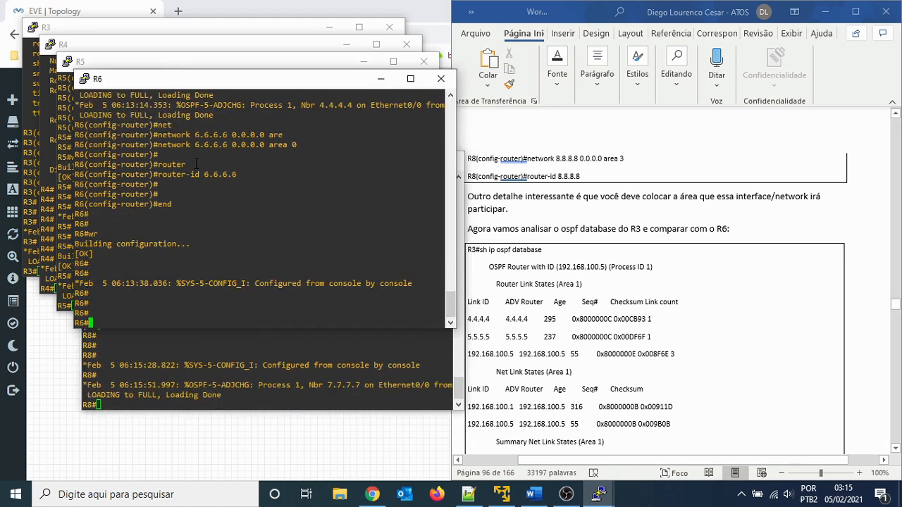
type("sh ip ")
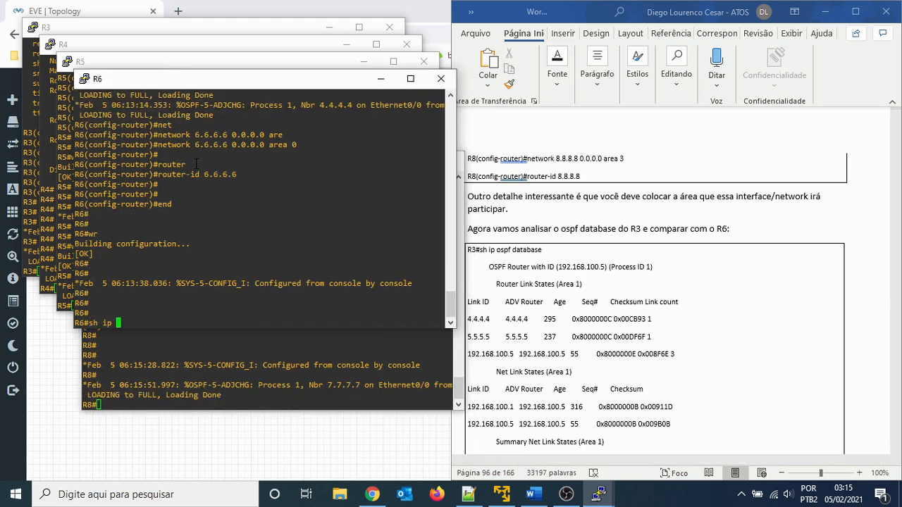
type("osp")
key("Tab")
type("f nei")
key("Tab")
key("Return")
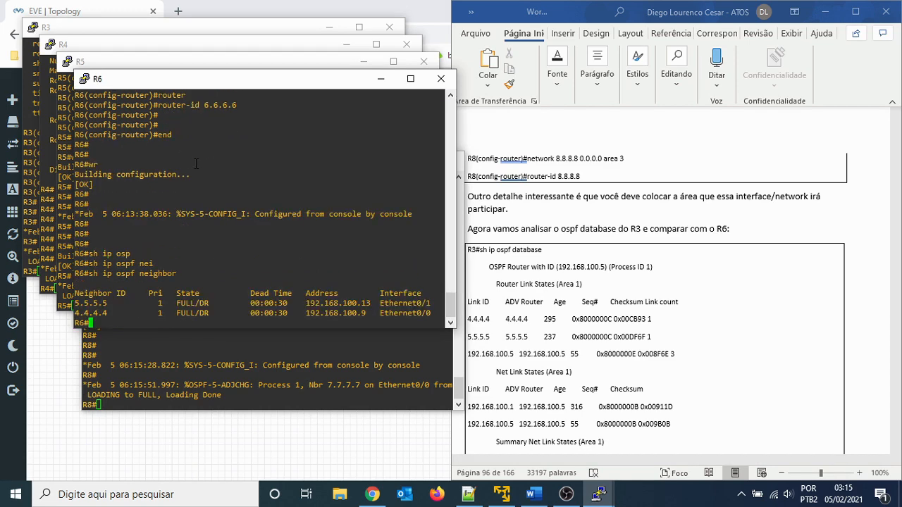
key("Return")
key("Return")
key("Return")
- Display the running configuration of interface serial 1/0 on R6
type("sh run itm")
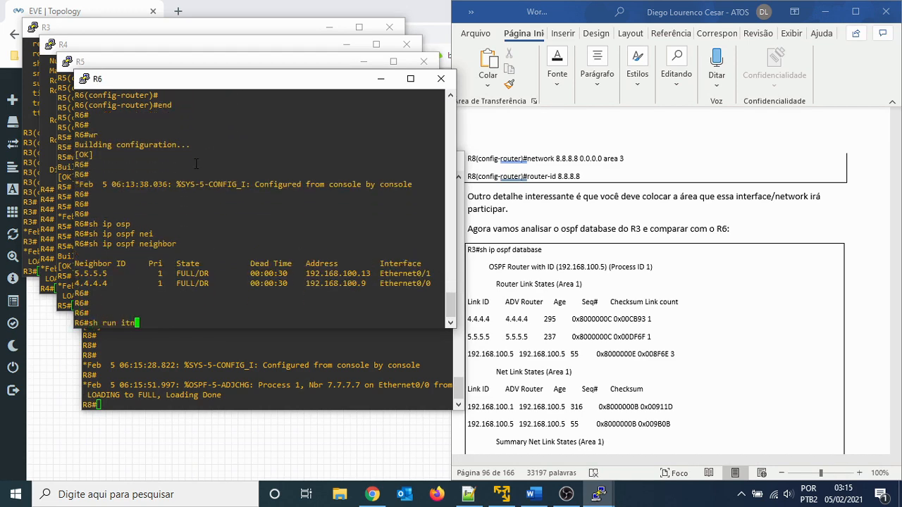
key("Tab")
key("BackSpace")
key("BackSpace")
type("nt")
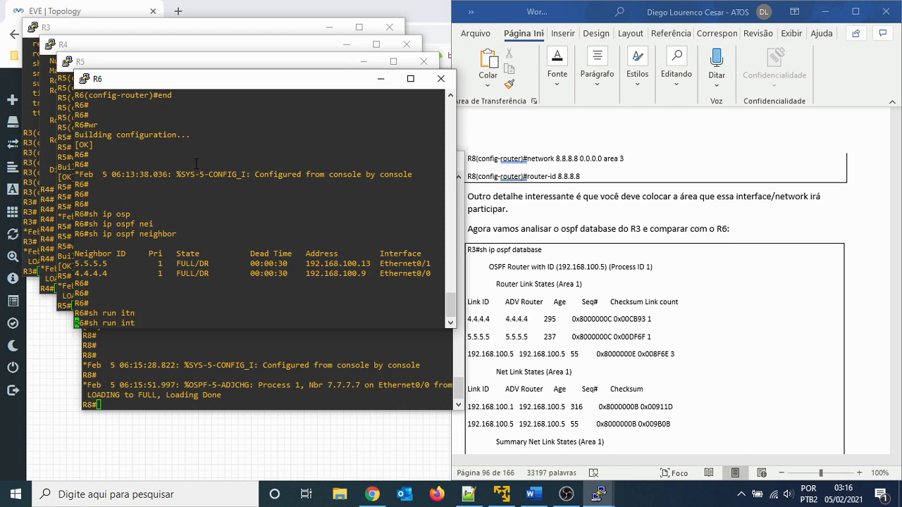
key("Tab")
type("ser")
key("Tab")
type("1")
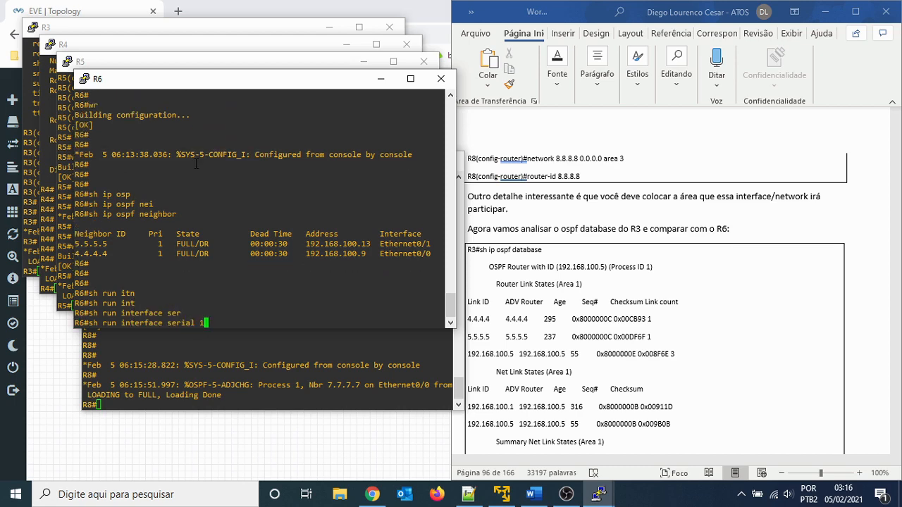
type("/0")
key("Return")
- Enter global configuration mode on R6 and open OSPF process 1
key("Return")
key("Return")
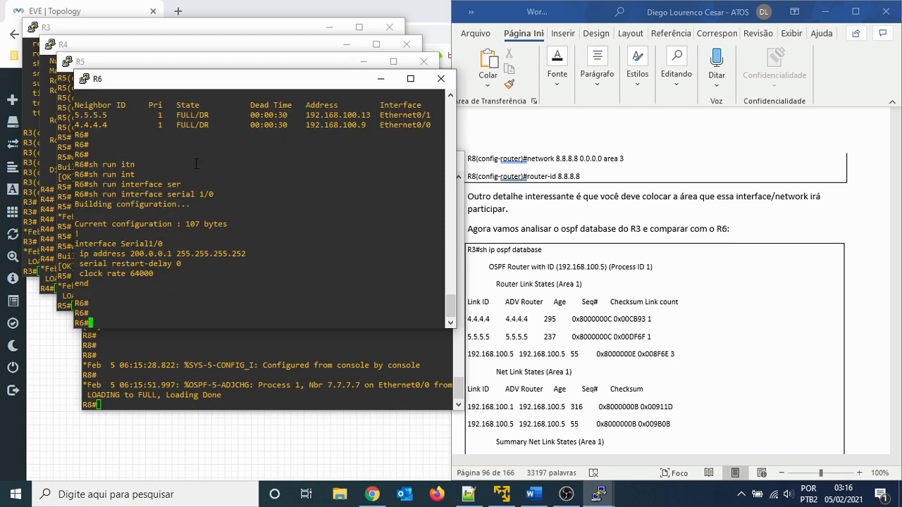
type("conf t")
key("Return")
type("o")
key("BackSpace")
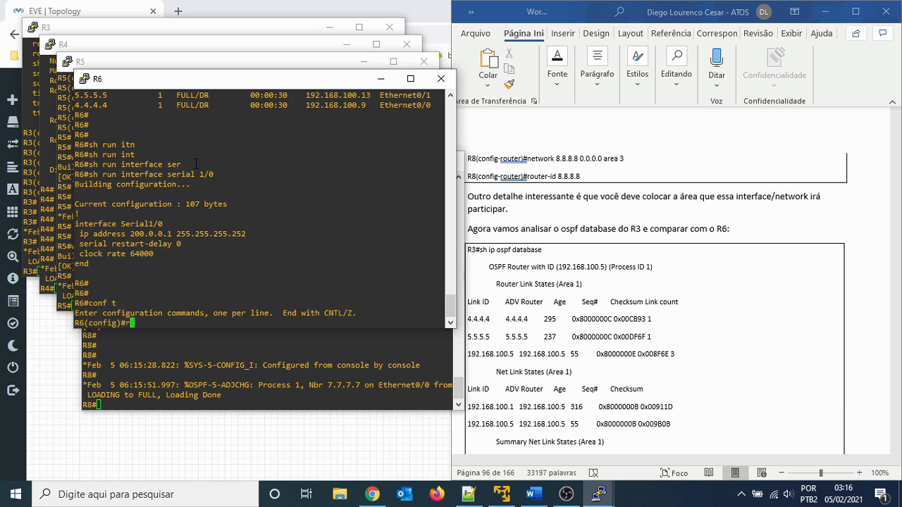
type("rout")
key("Tab")
type("e")
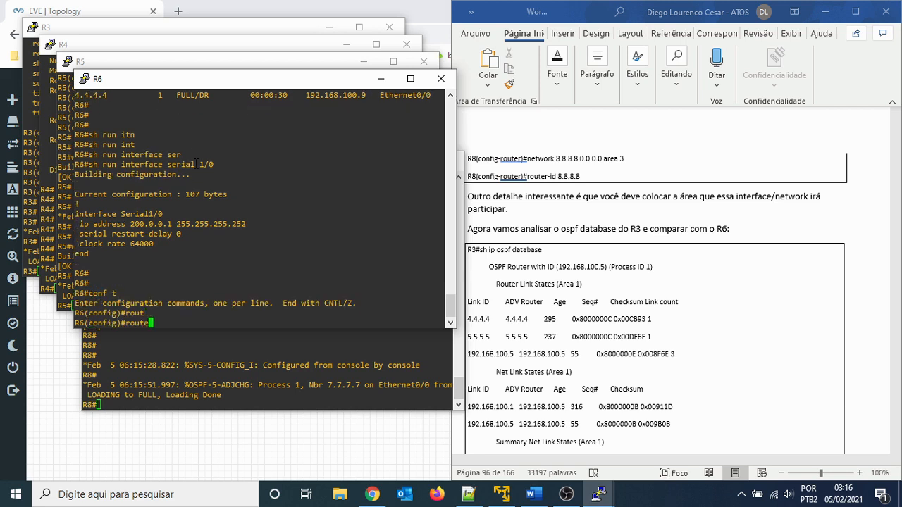
type("r osp")
key("Tab")
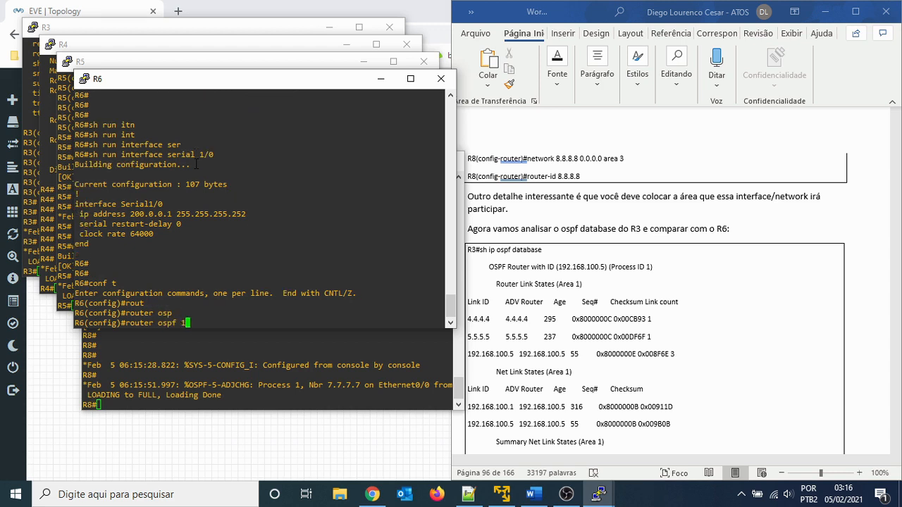
type("1")
key("Return")
type("do h run | s")
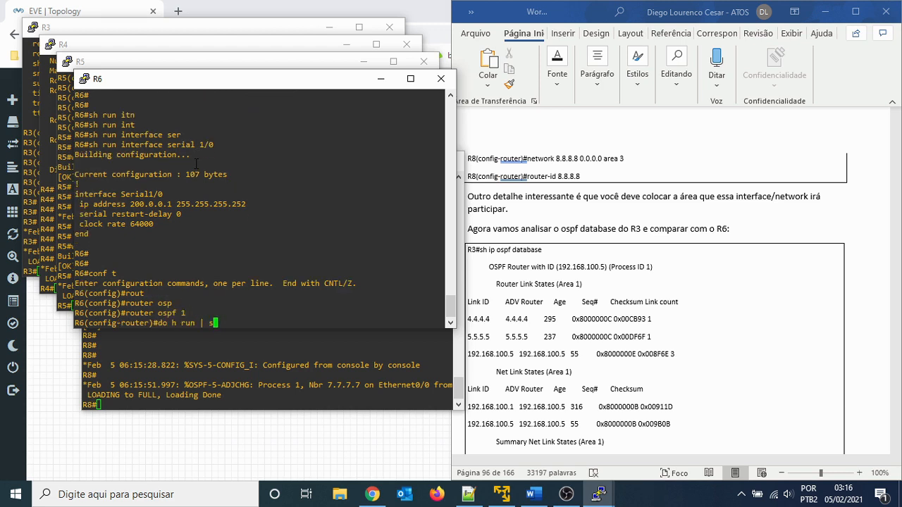
key("BackSpace")
key("BackSpace")
key("BackSpace")
key("BackSpace")
key("BackSpace")
- Advertise network 200.0.0.0 with wildcard 0.0.0.3 in OSPF area 2 on R6, and leave configuration mode
type("net")
key("Tab")
type("20;")
key("BackSpace")
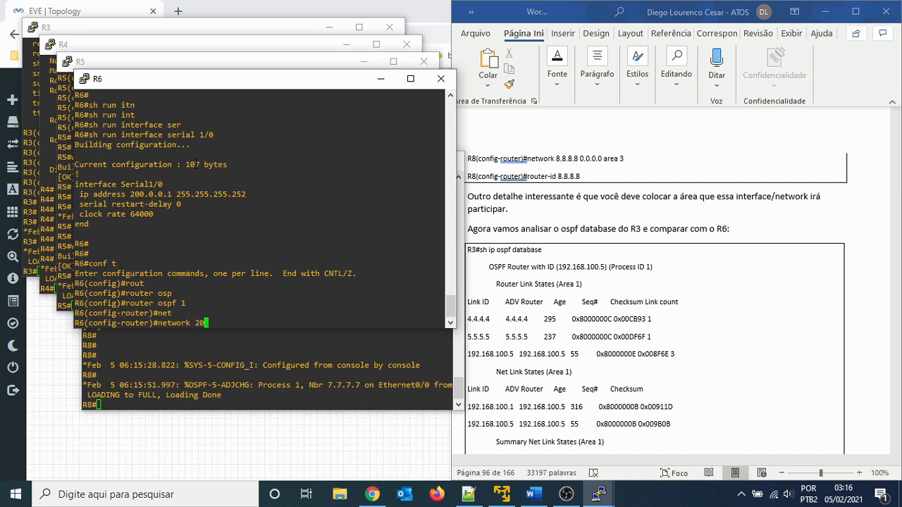
type("0.0.0")
type(".0 0.0.0.4")
key("BackSpace")
type("3 are")
key("Tab")
type("2")
key("Return")
key("Return")
key("Return")
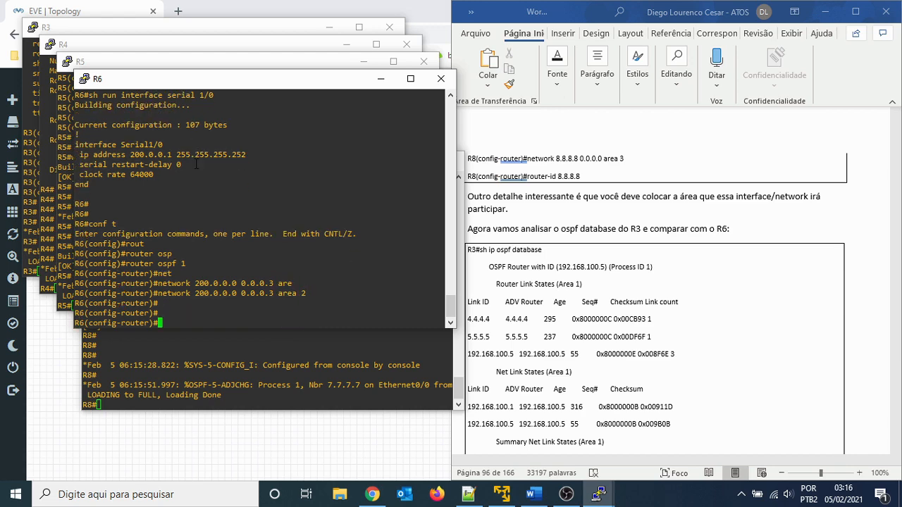
type("end")
key("Return")
key("Return")
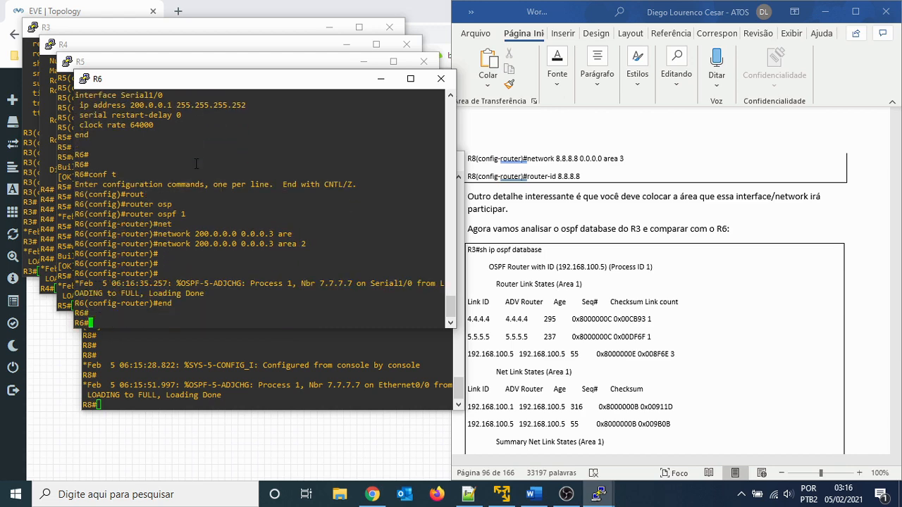
- Copy R6's network 200.0.0.0 0.0.0.3 area 2 command line from the console into the Word guide, between its network 6.6.6.6 and router-id lines
left_click(674, 264)
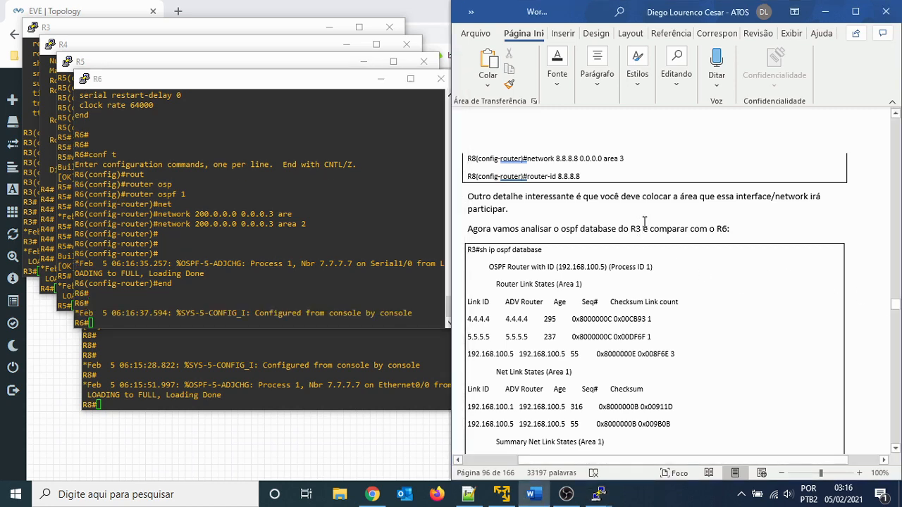
scroll(634, 271, "up", 10)
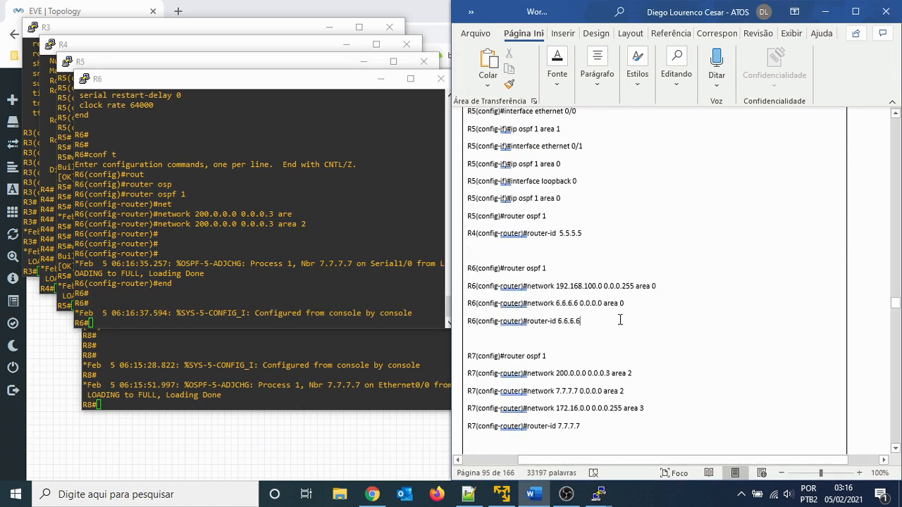
left_click(161, 224)
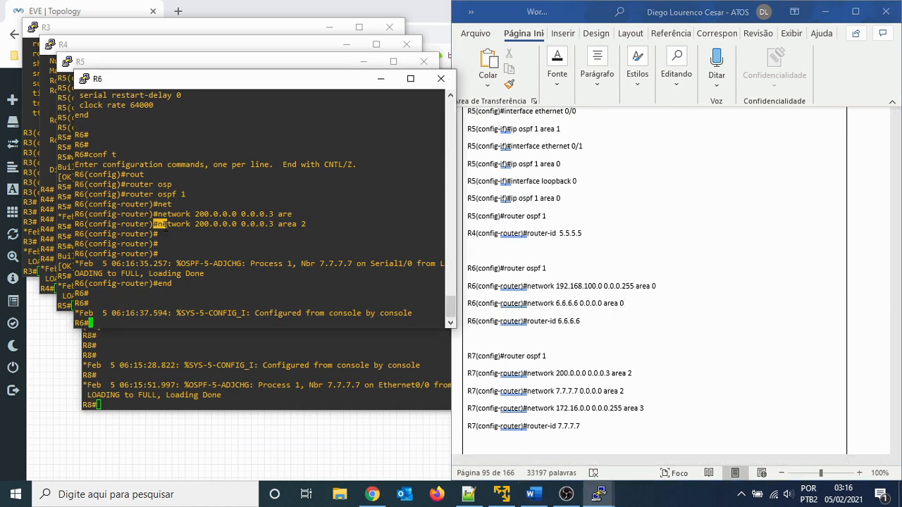
left_click(77, 224)
left_click_drag(77, 225, 307, 225)
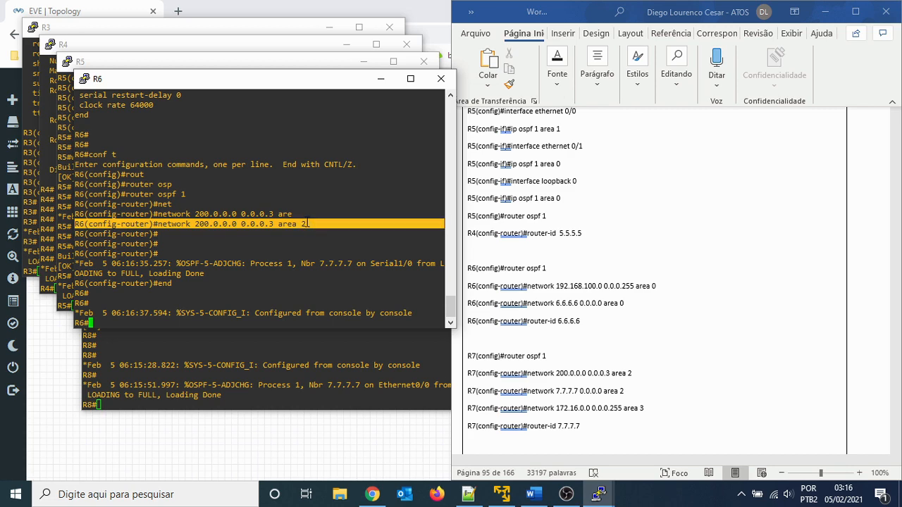
left_click(653, 305)
type("R6(config-router)#network 200.0.0.0 0.0.0.3 area 2")
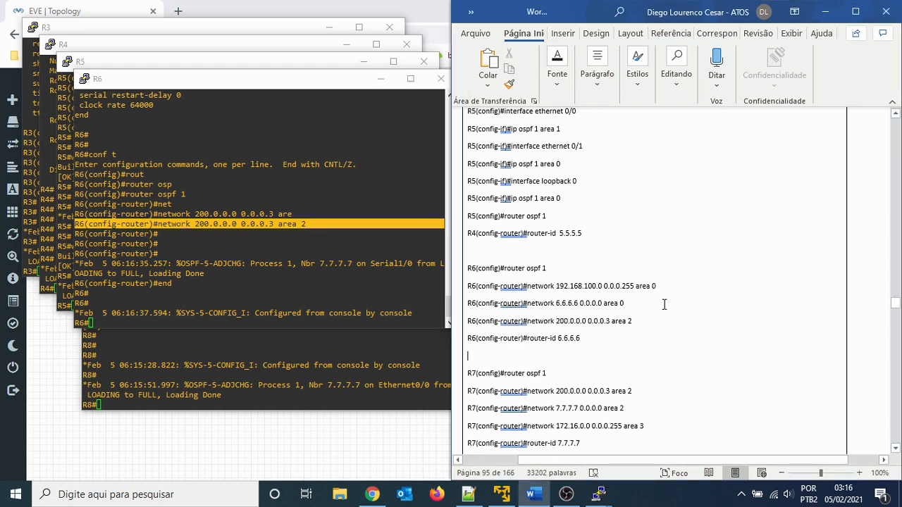
scroll(654, 305, "down", 10)
scroll(654, 306, "down", 2)
- Switch to the R6 console and list its OSPF neighbors again with sh ip ospf neighbor
left_click(310, 267)
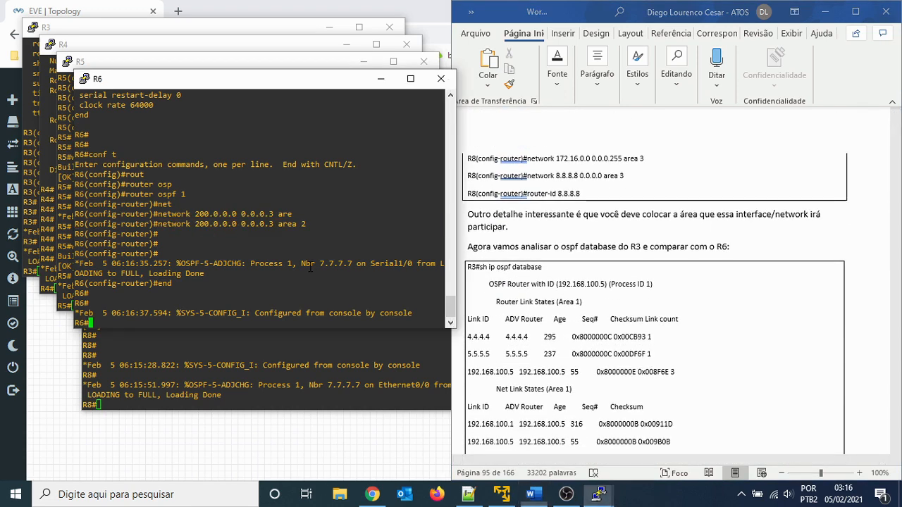
key("Return")
key("Return")
type("sh ip ")
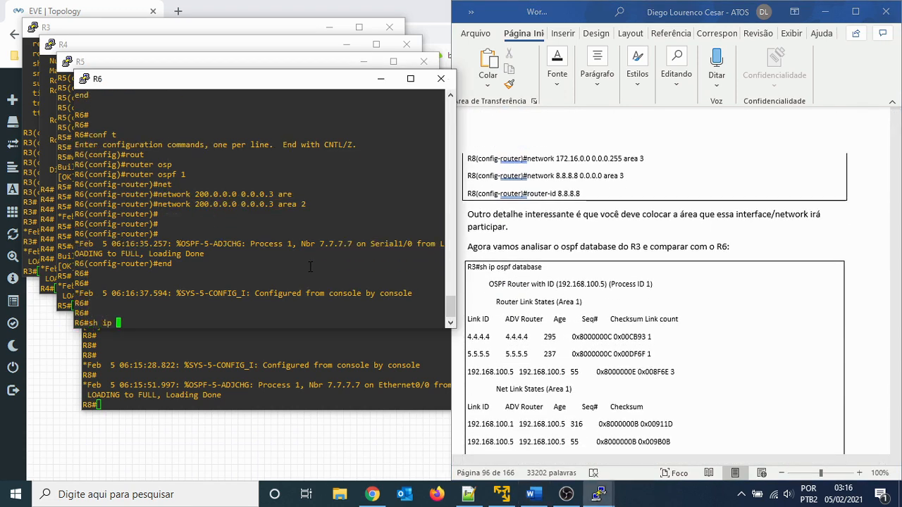
type("osp")
key("Tab")
type("f nei")
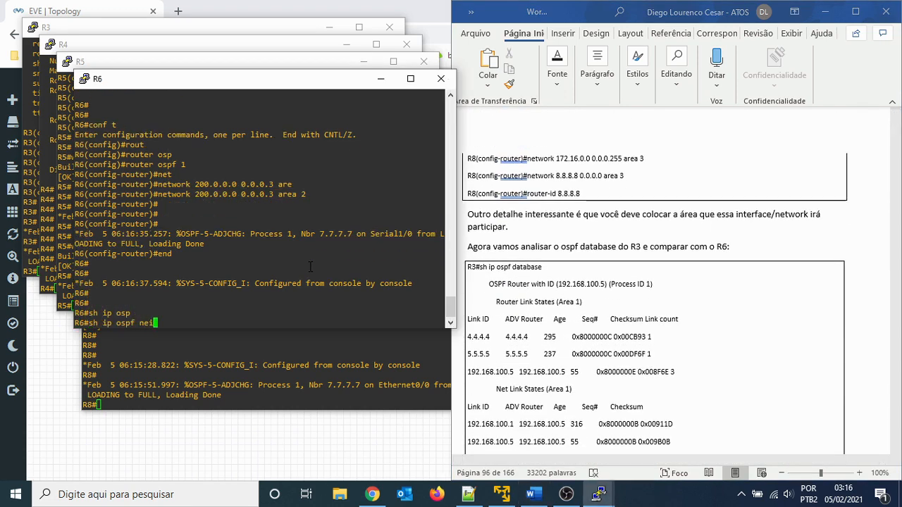
key("Tab")
key("Return")
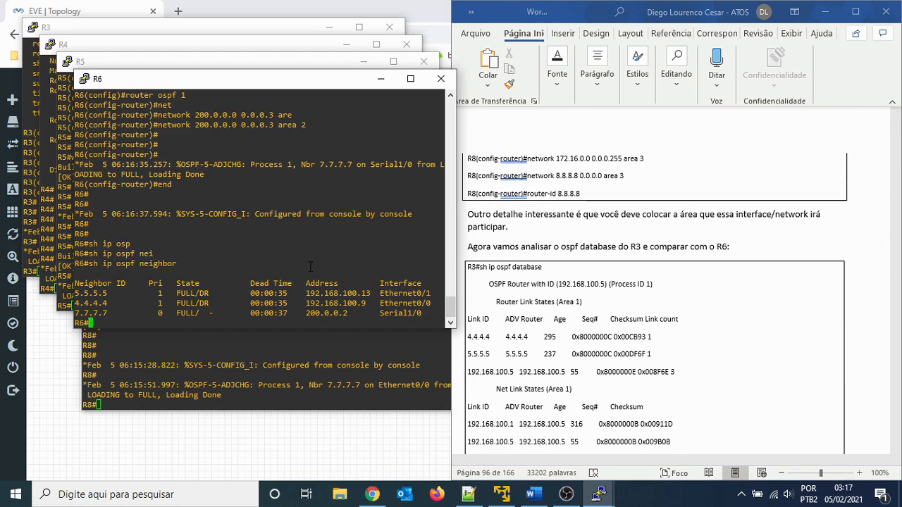
key("Return")
key("Return")
key("Return")
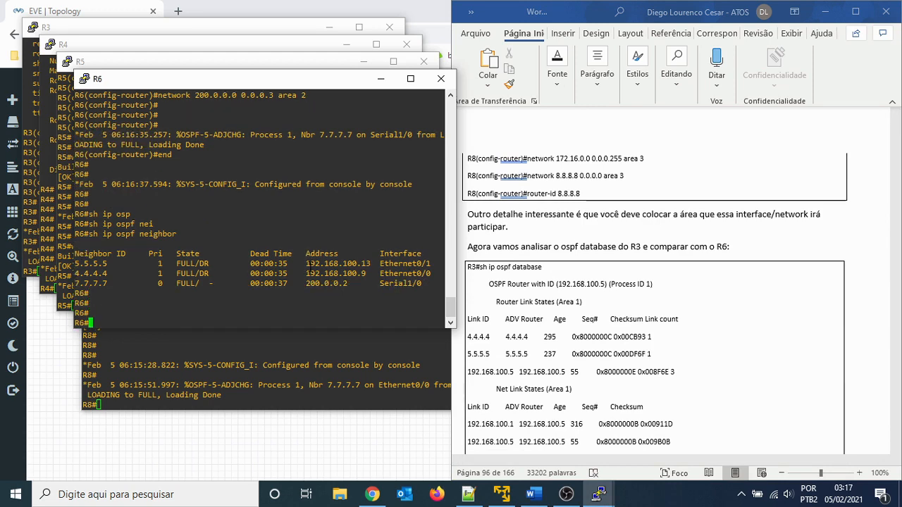
- Return to the Word guide and examine the R3 sh ip ospf database output for comparison with R6
left_click(746, 240)
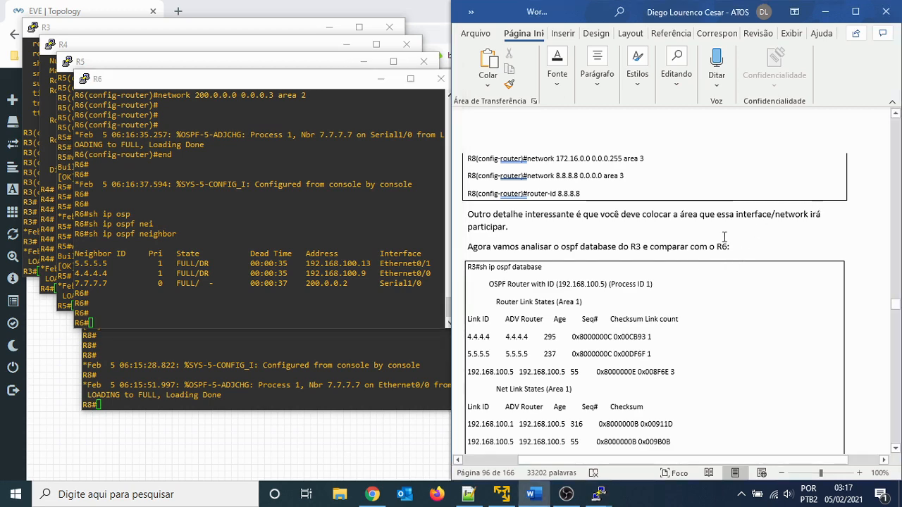
scroll(722, 243, "down", 3)
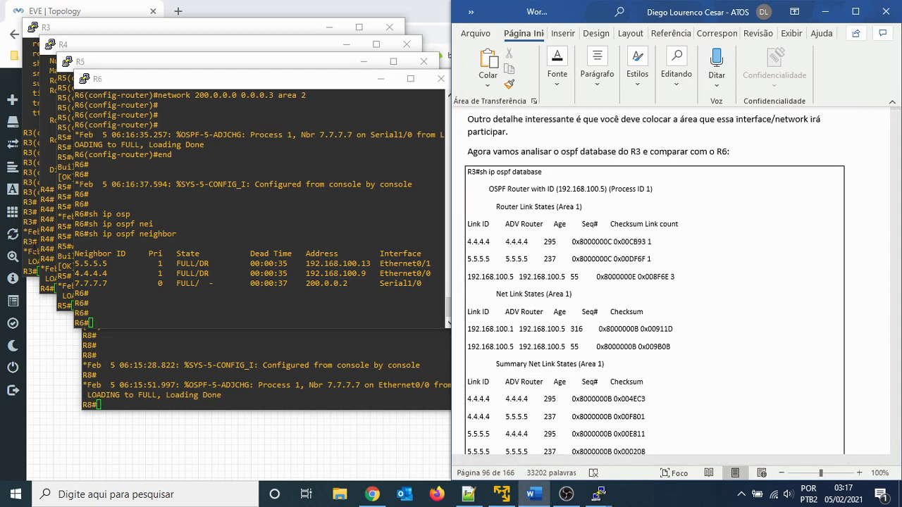